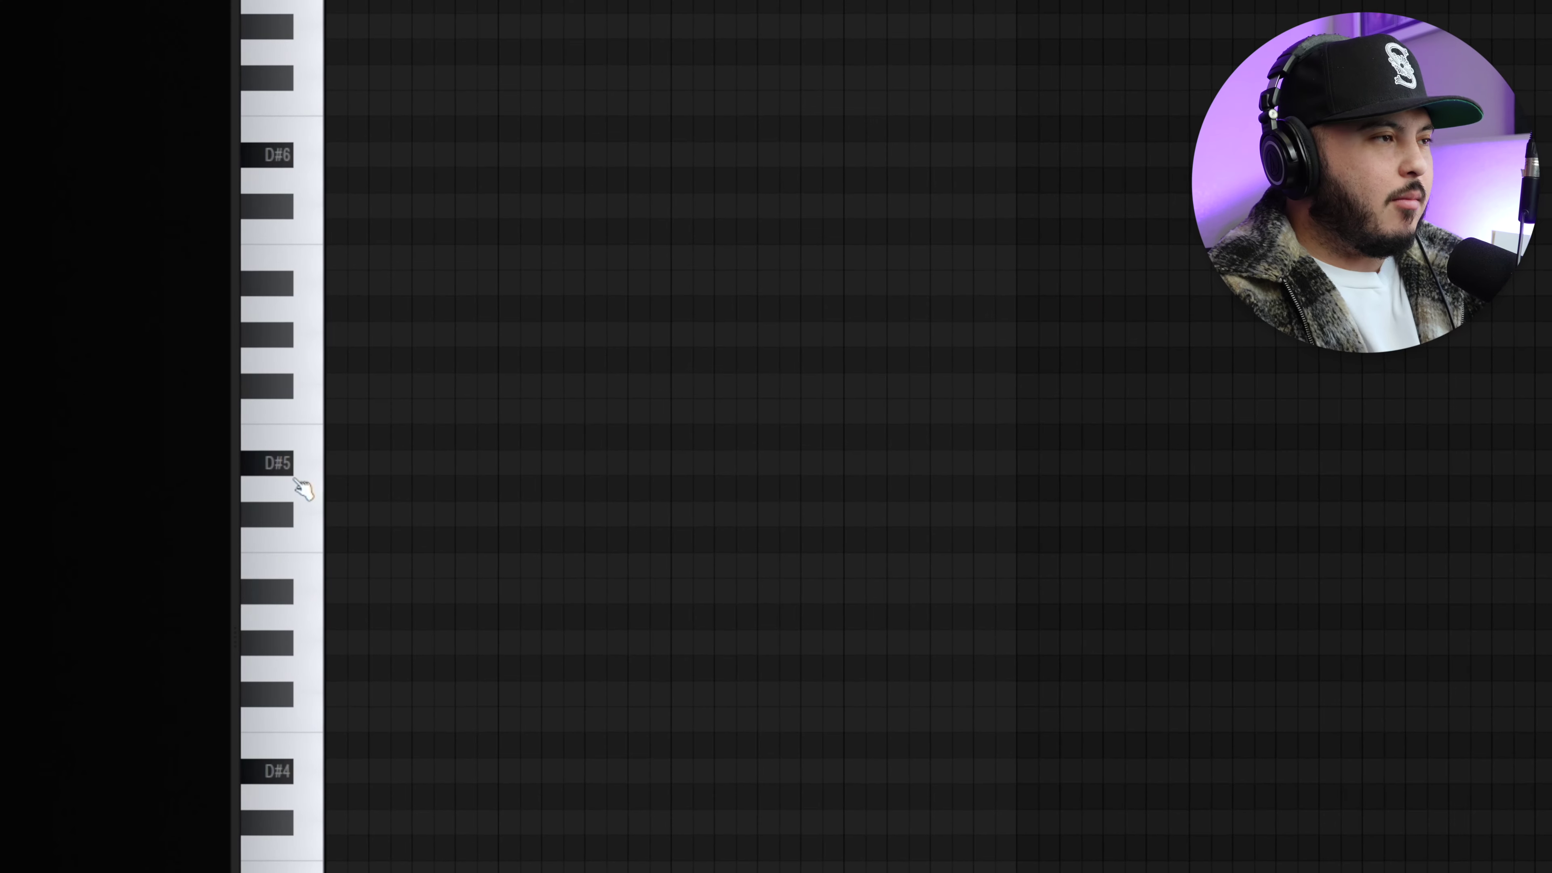
Correct the melody to D#5, A#5, F5, F#5, then repeat the four-note phrase.
{"action": "scroll", "coordinate": [290, 488], "scroll_direction": "down", "scroll_amount": 1}
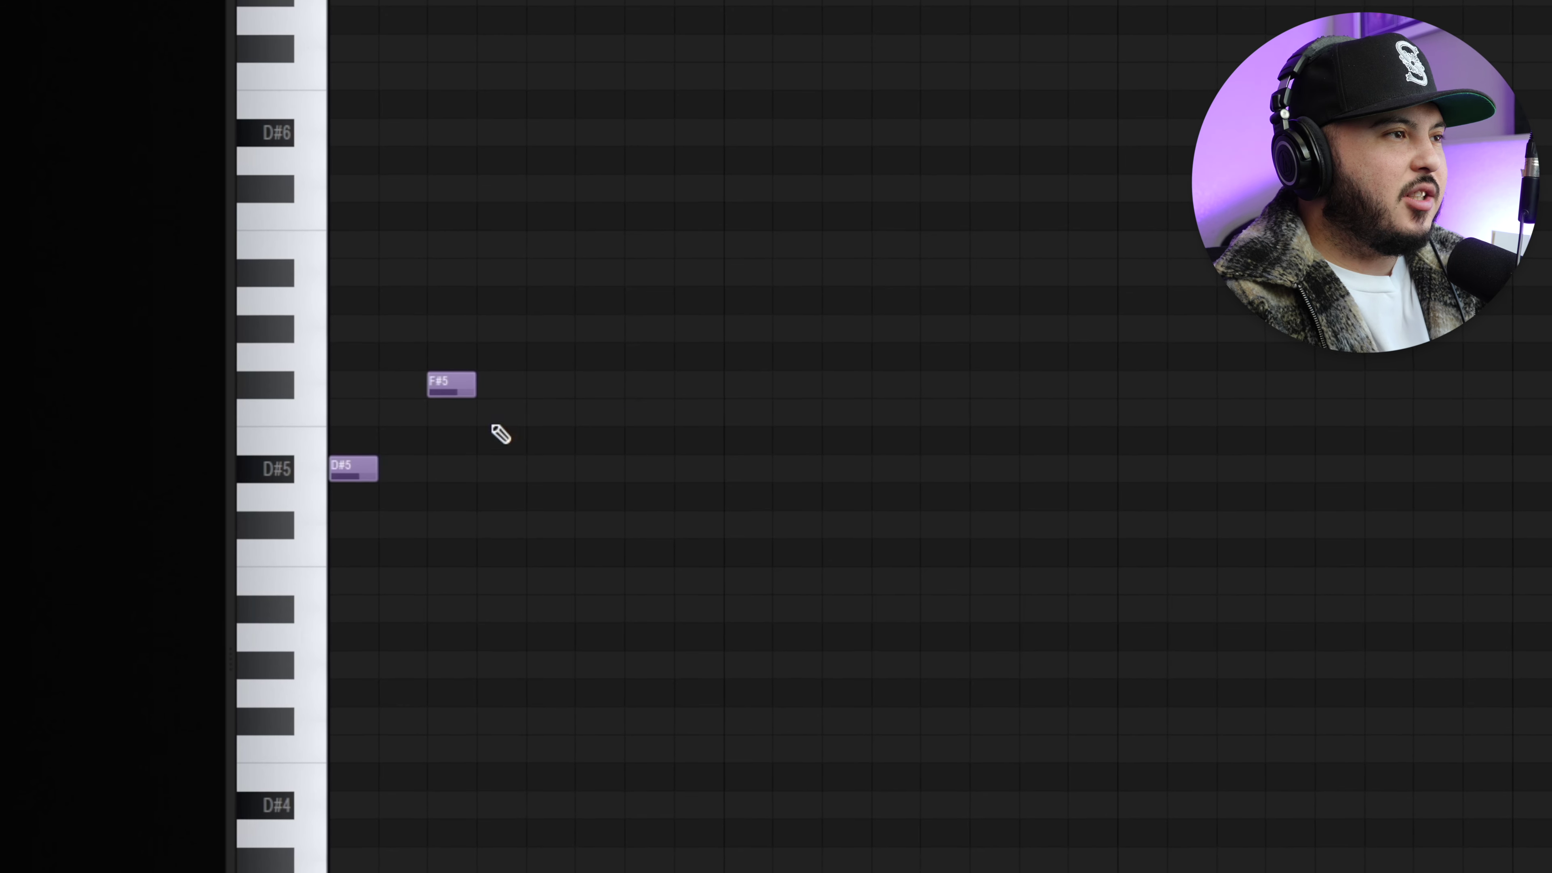
{"action": "left_click_drag", "start_coordinate": [629, 318], "coordinate": [211, 602]}
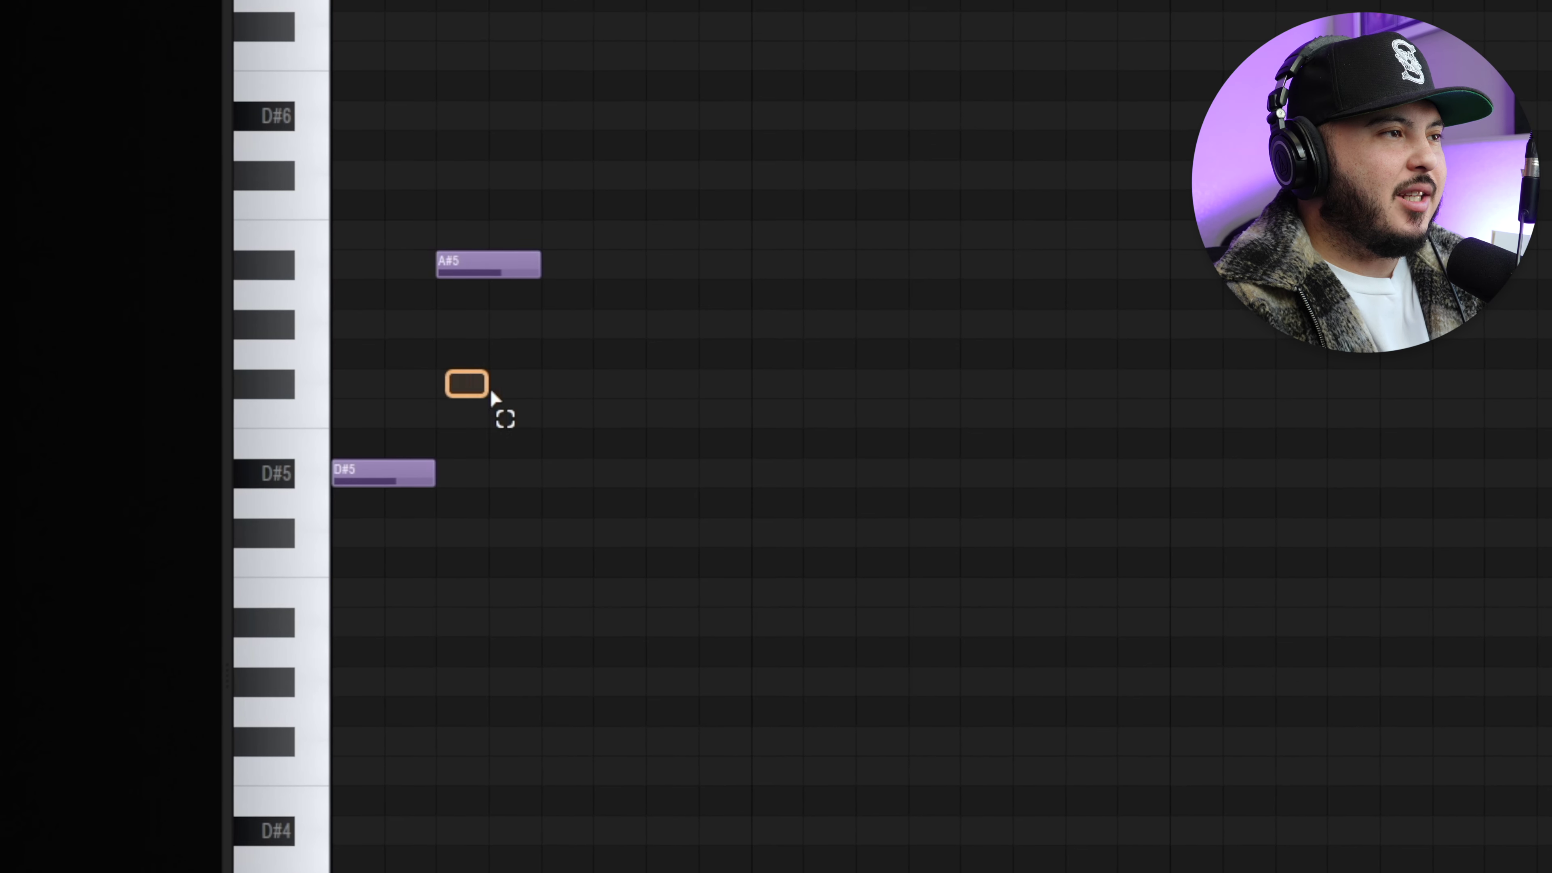
{"action": "left_click", "coordinate": [407, 483]}
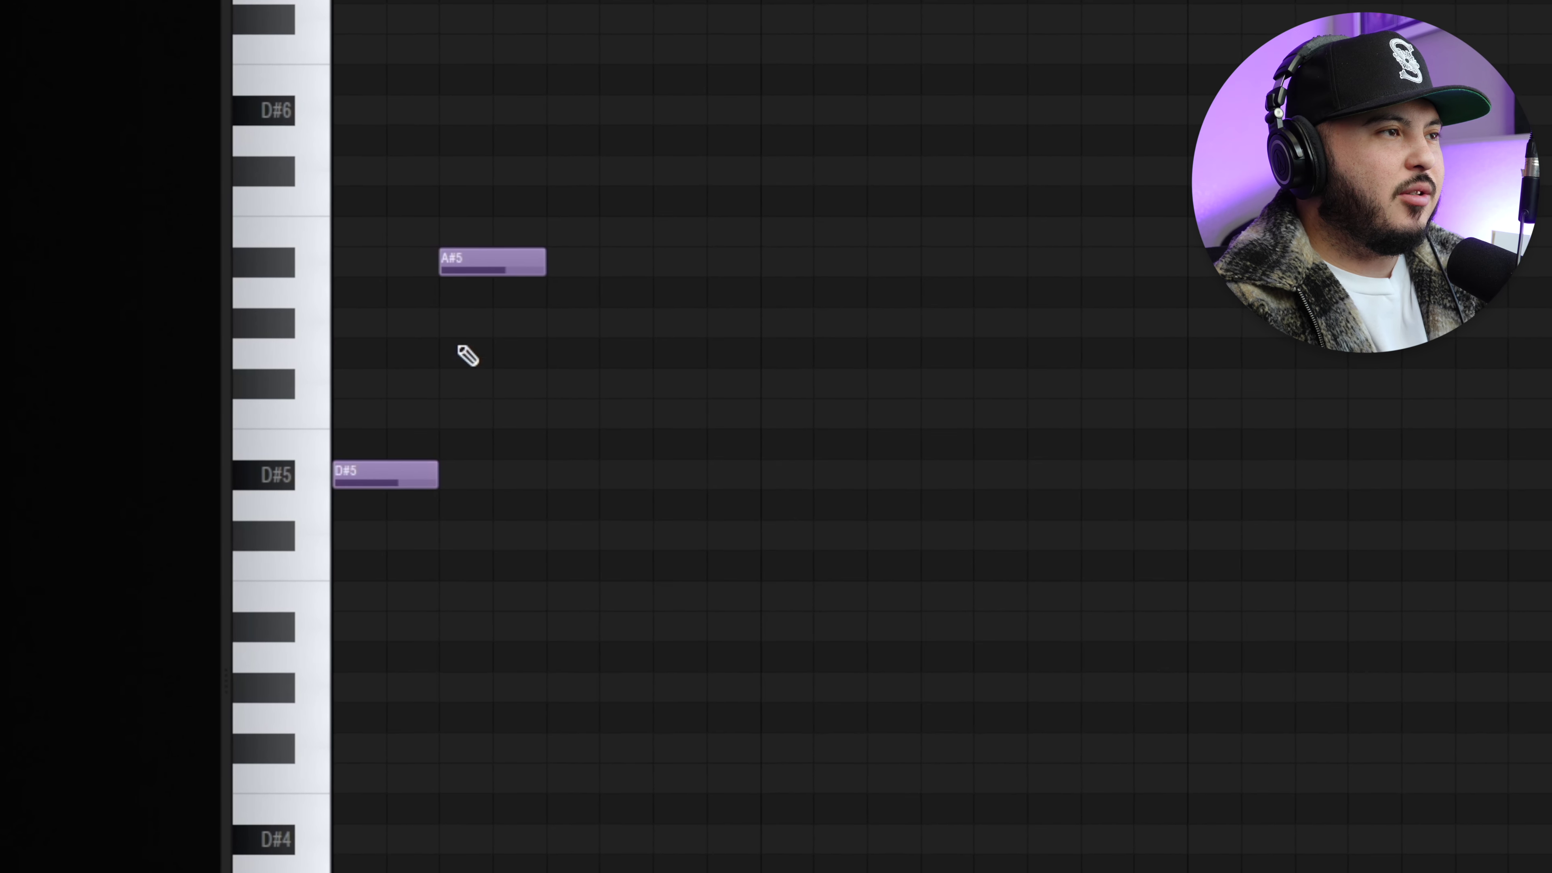
{"action": "left_click_drag", "start_coordinate": [390, 541], "coordinate": [728, 544]}
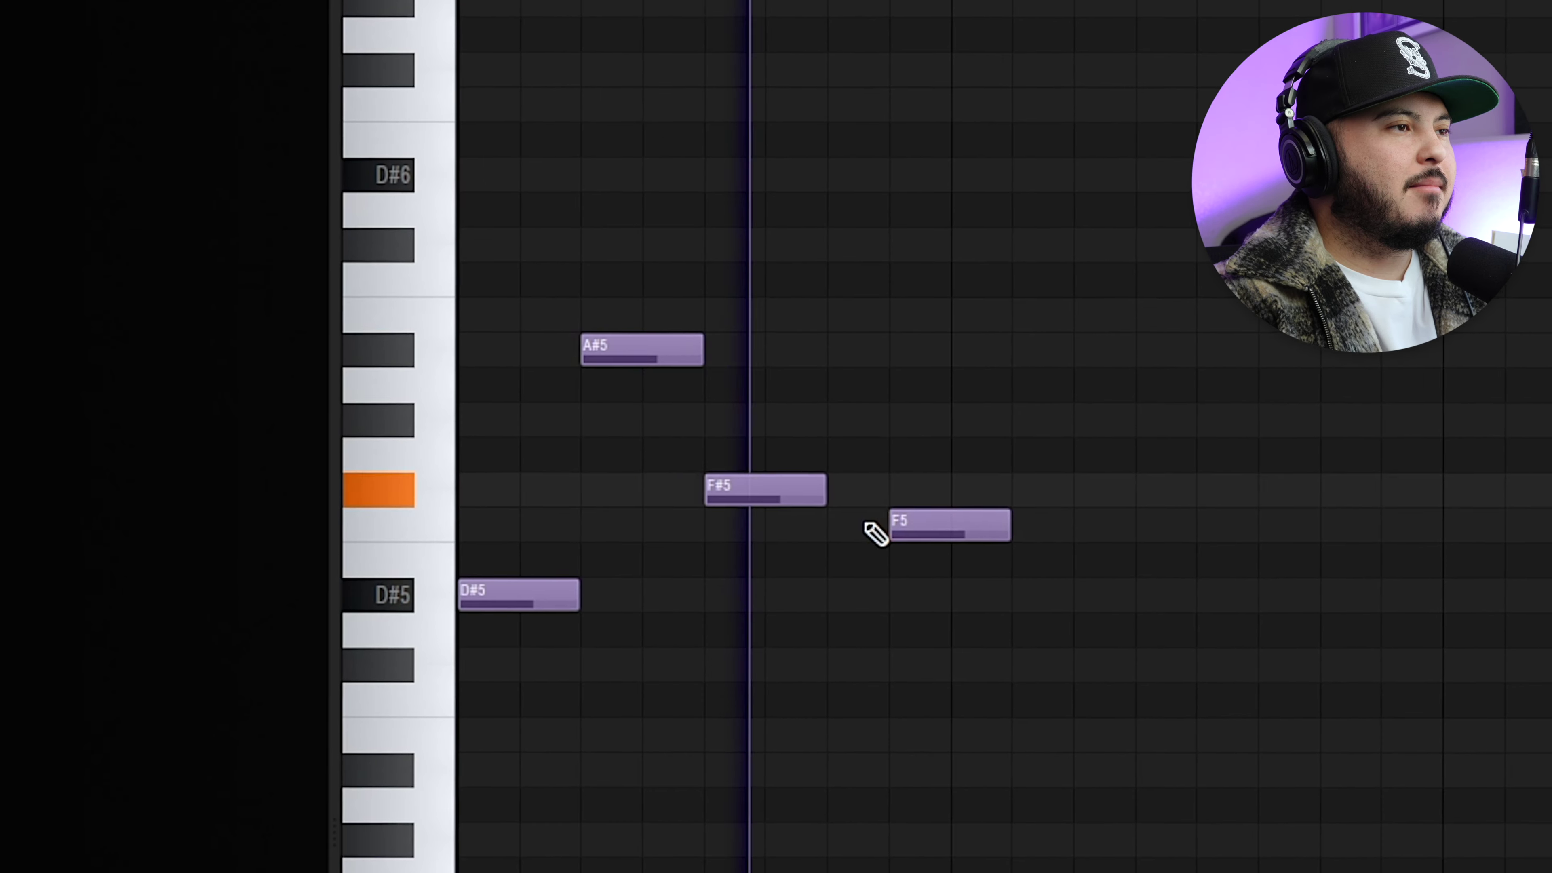
{"action": "left_click_drag", "start_coordinate": [746, 489], "coordinate": [794, 527]}
{"action": "left_click_drag", "start_coordinate": [903, 519], "coordinate": [904, 486]}
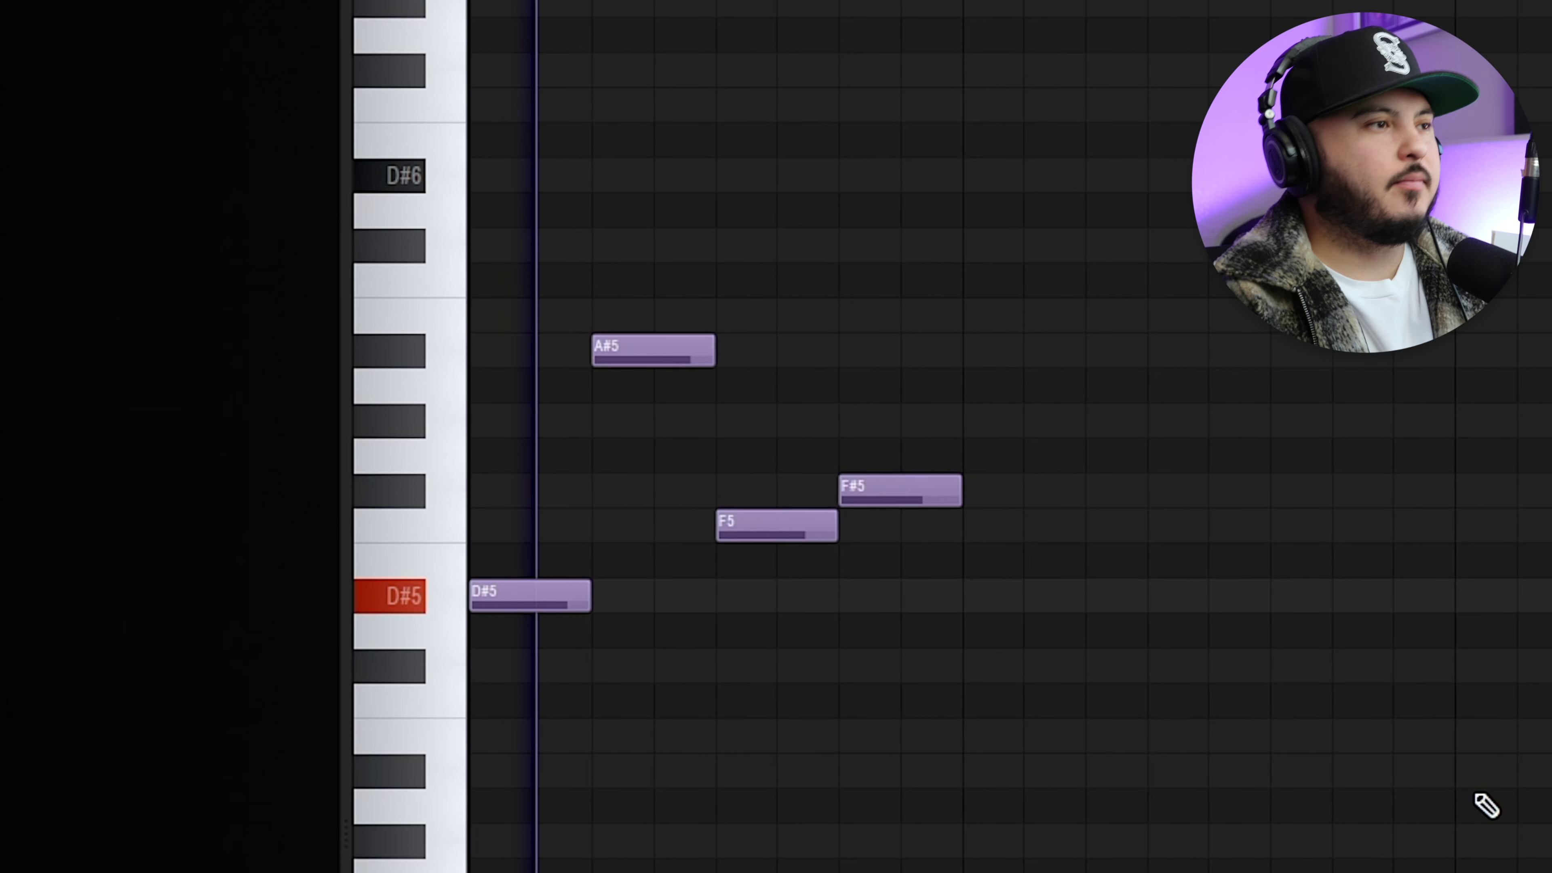
{"action": "key", "text": "ctrl+b"}
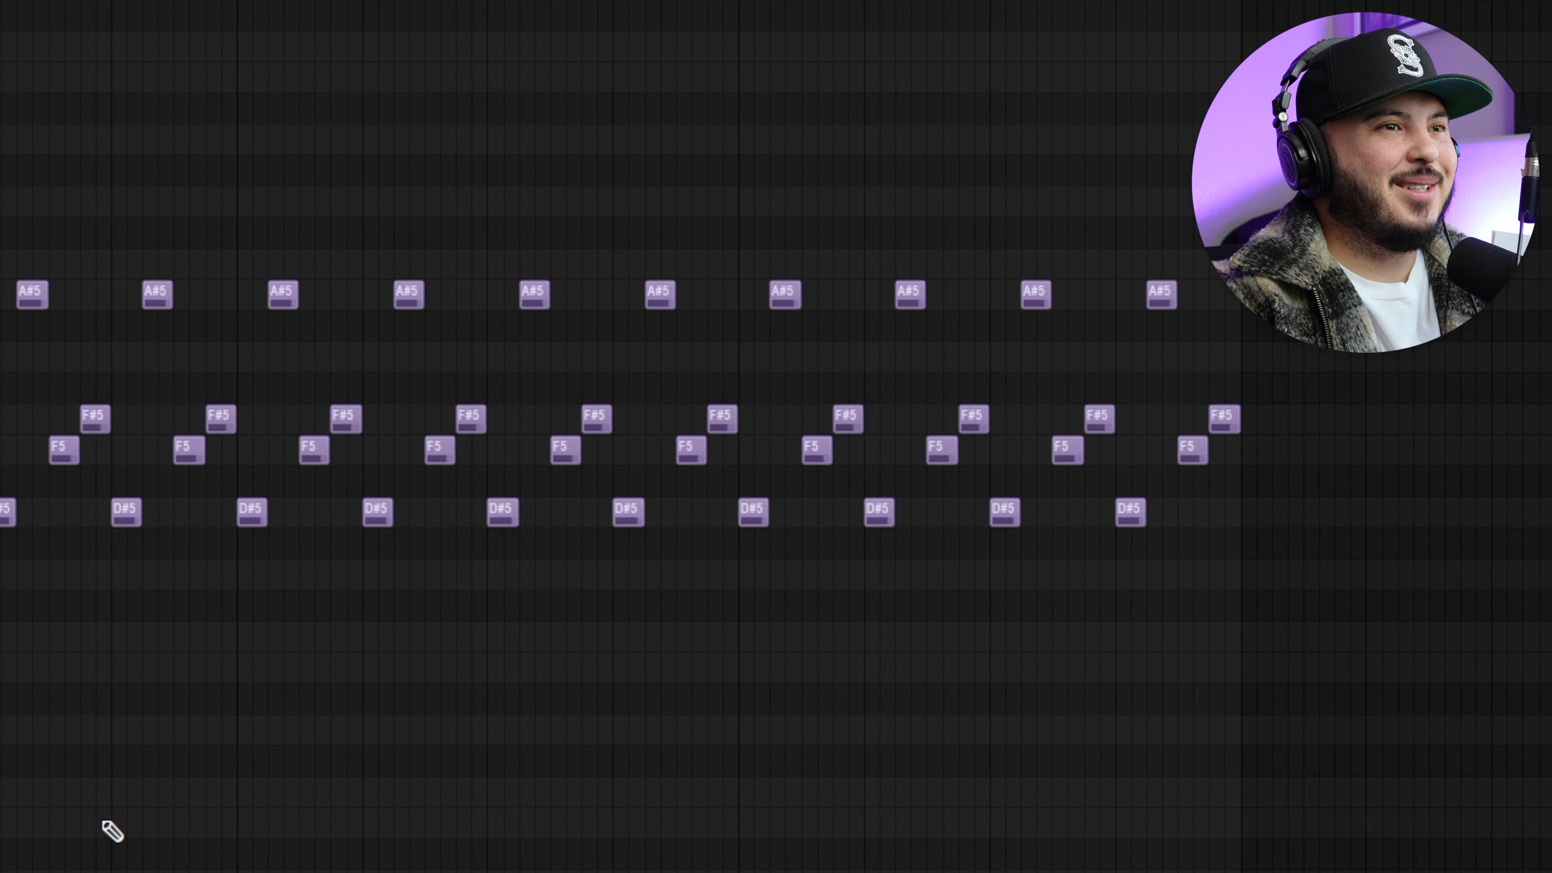
{"action": "key", "text": "ctrl+a"}
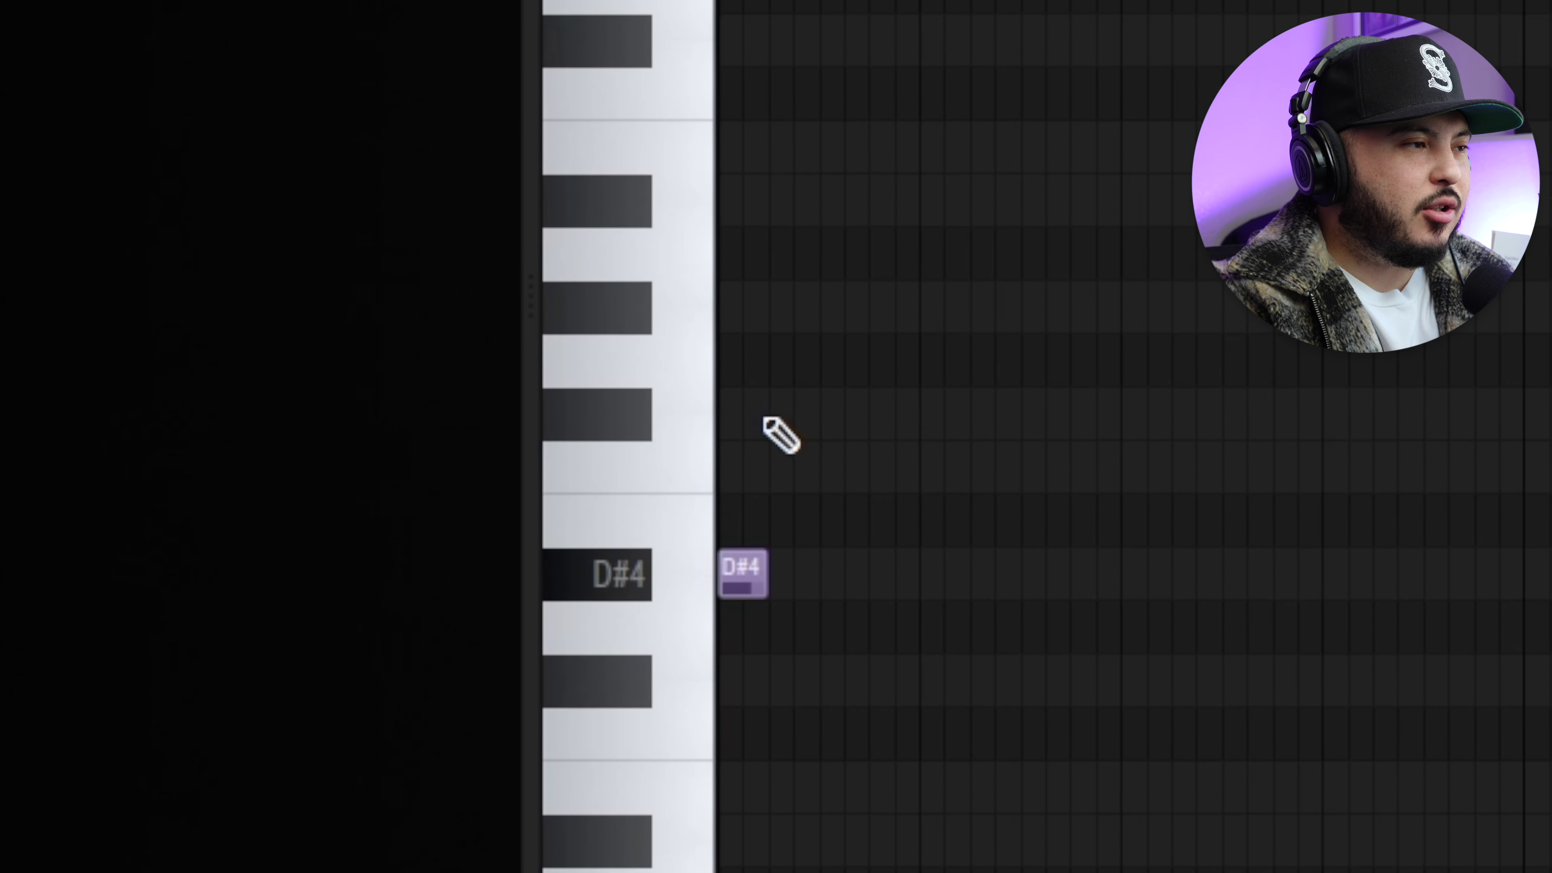
Complete the D#4–A#4–D#5 pad chord, audition it, and repeat it across the following bars.
{"action": "left_click", "coordinate": [766, 420]}
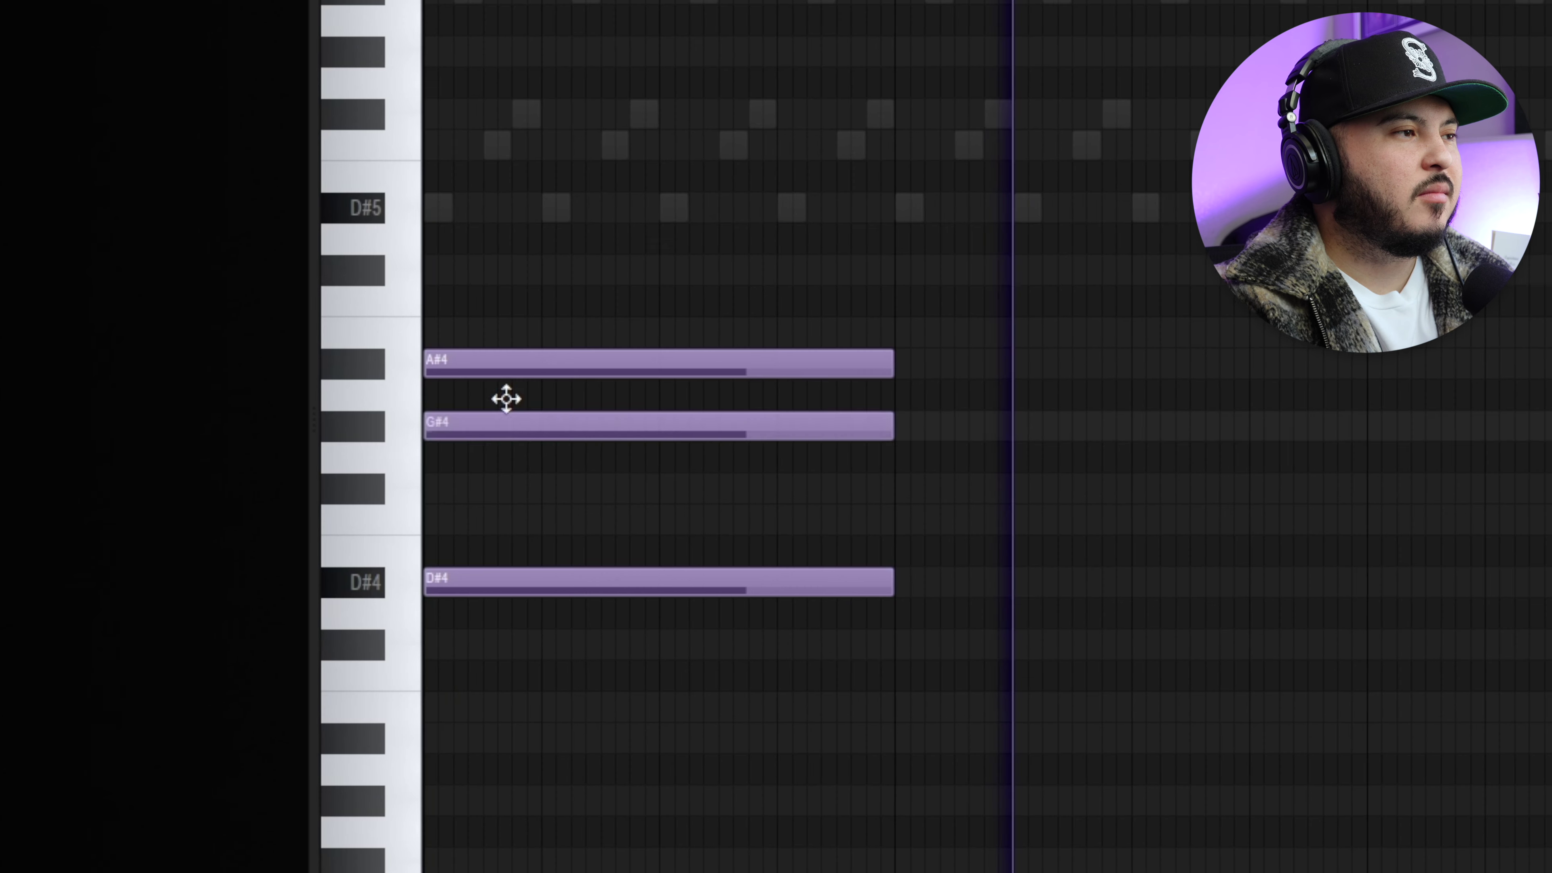
{"action": "key", "text": "space"}
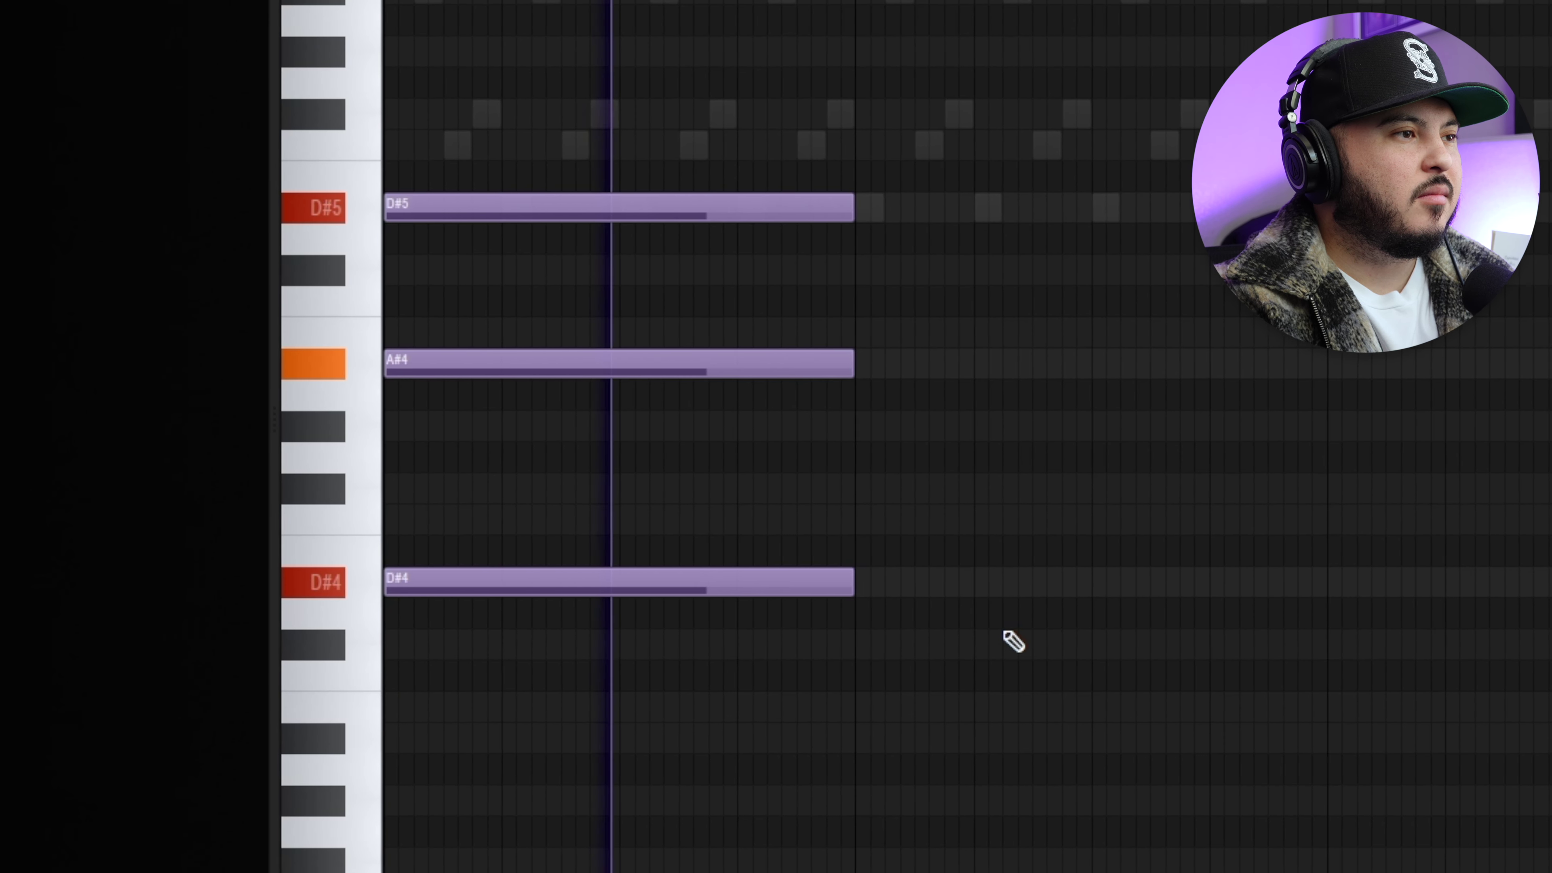
{"action": "key", "text": "ctrl+b"}
{"action": "key", "text": "ctrl+b"}
{"action": "key", "text": "ctrl+b"}
{"action": "scroll", "coordinate": [942, 589], "scroll_direction": "down", "scroll_amount": 3}
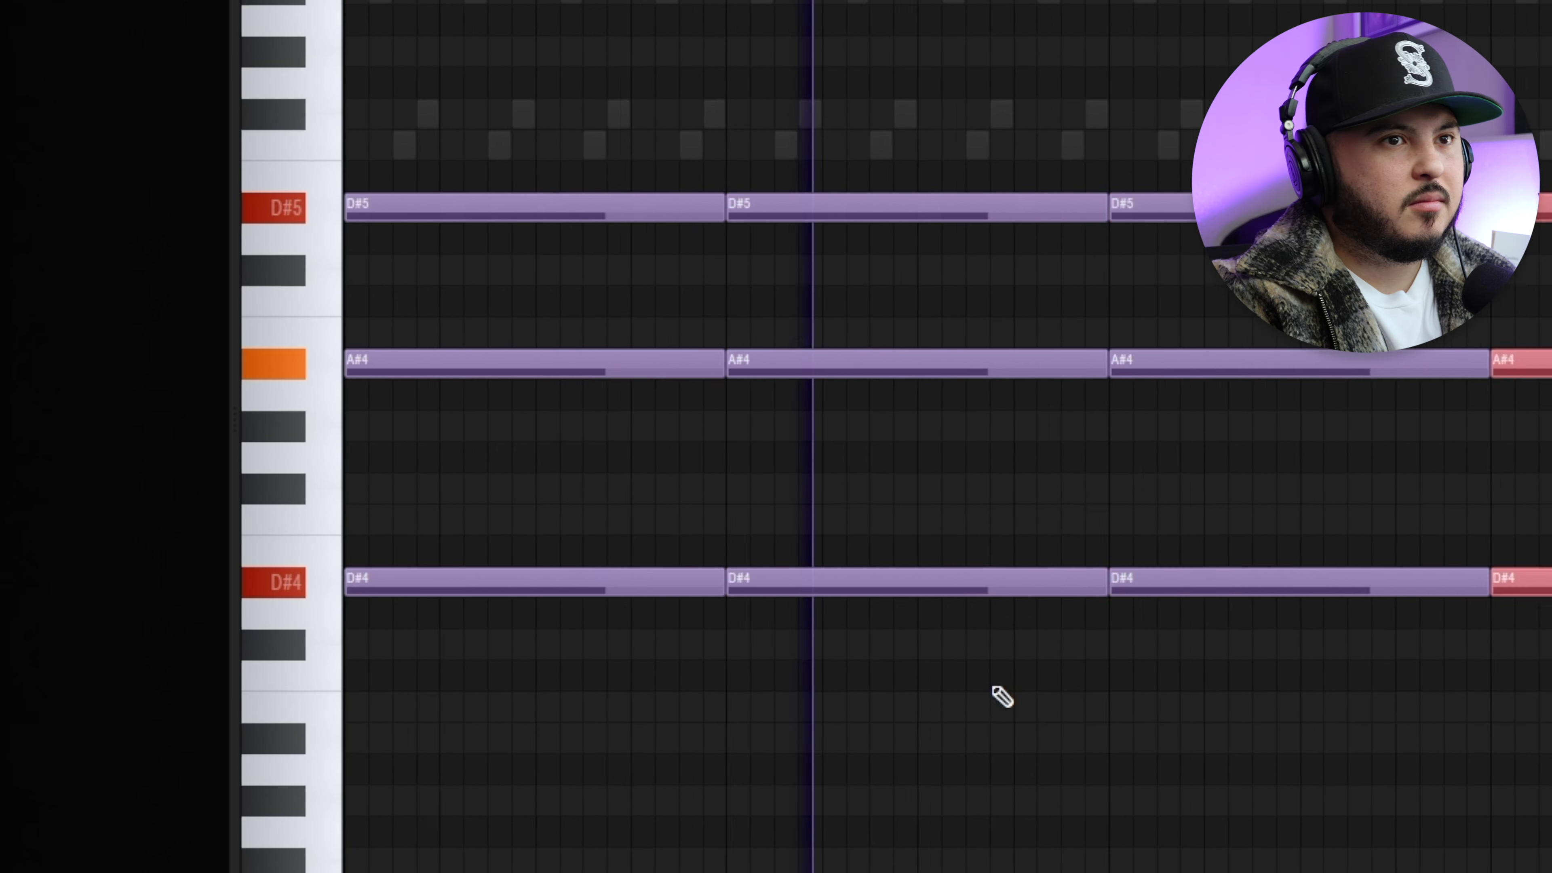
{"action": "key", "text": "ctrl+b"}
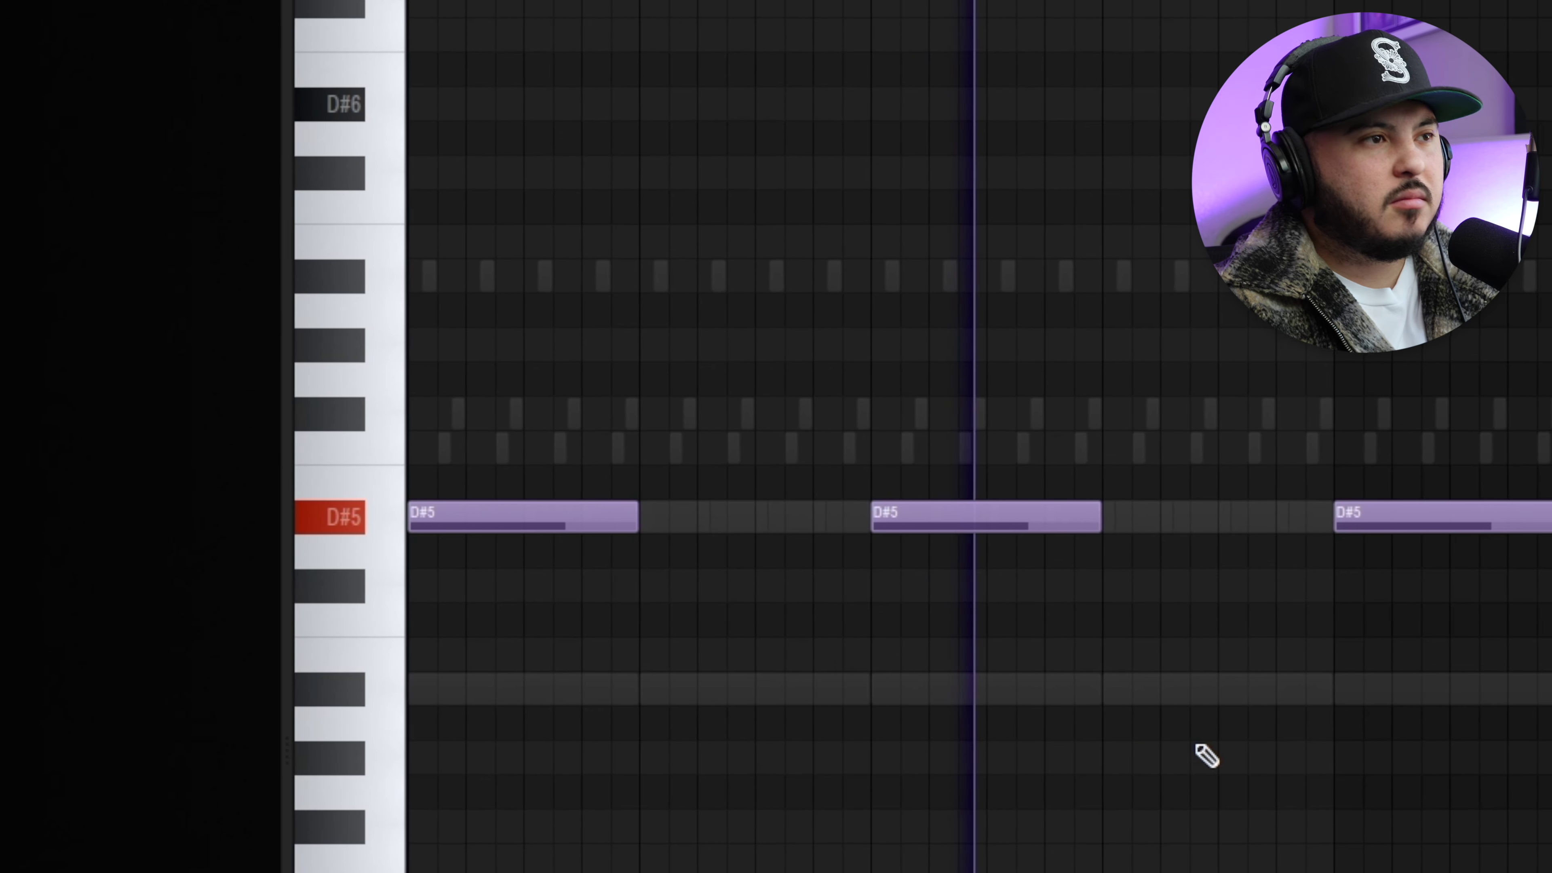
{"action": "key", "text": "space"}
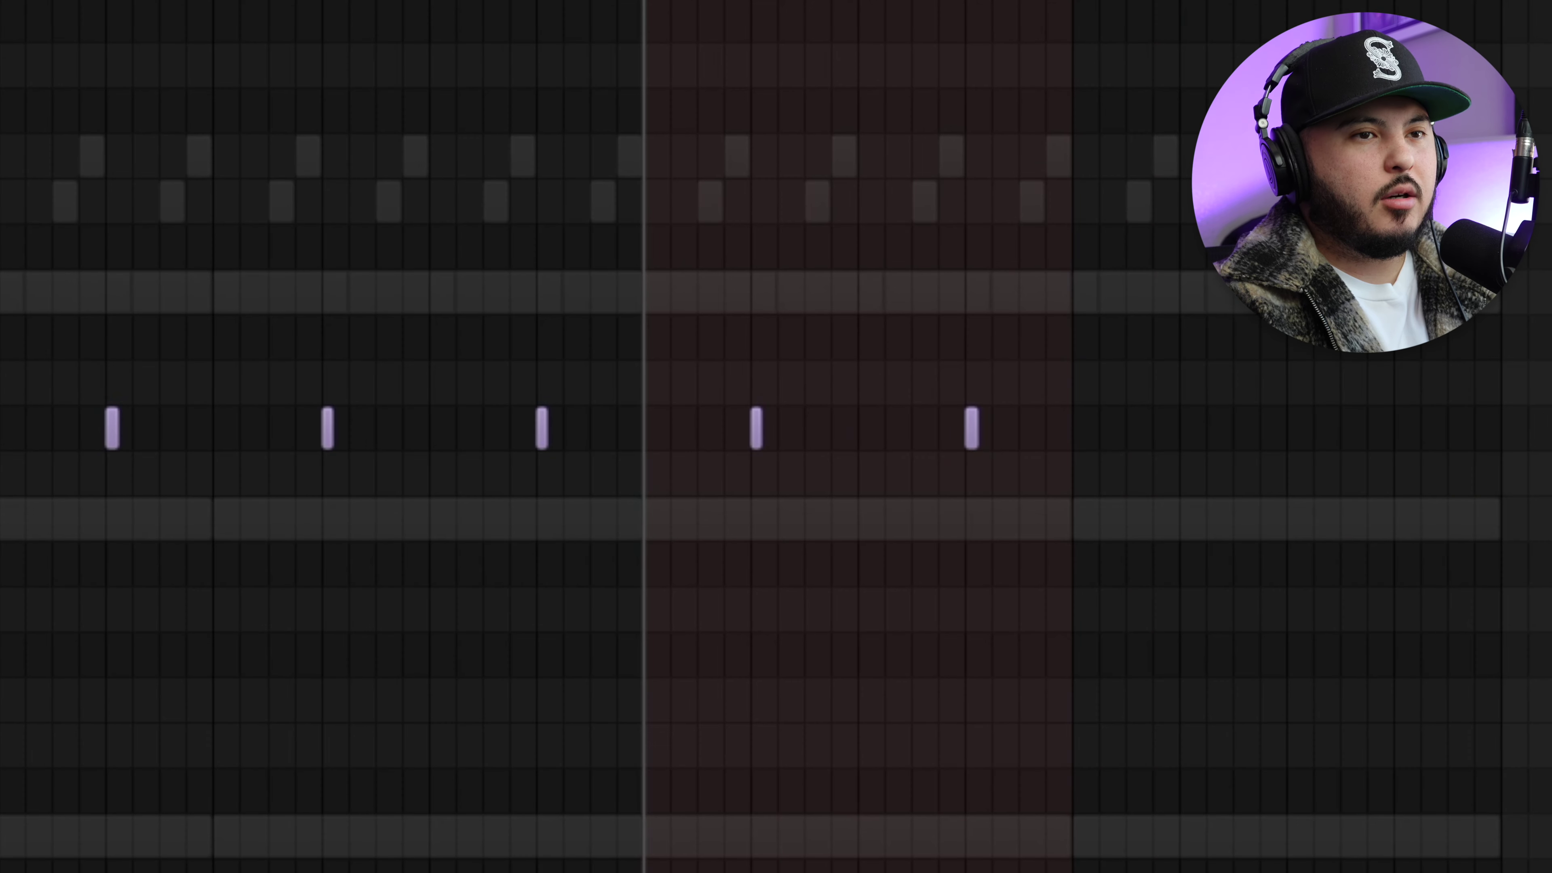
Draw three C5 roll notes and ramp their velocities upward.
{"action": "scroll", "coordinate": [666, 340], "scroll_direction": "up", "scroll_amount": 5}
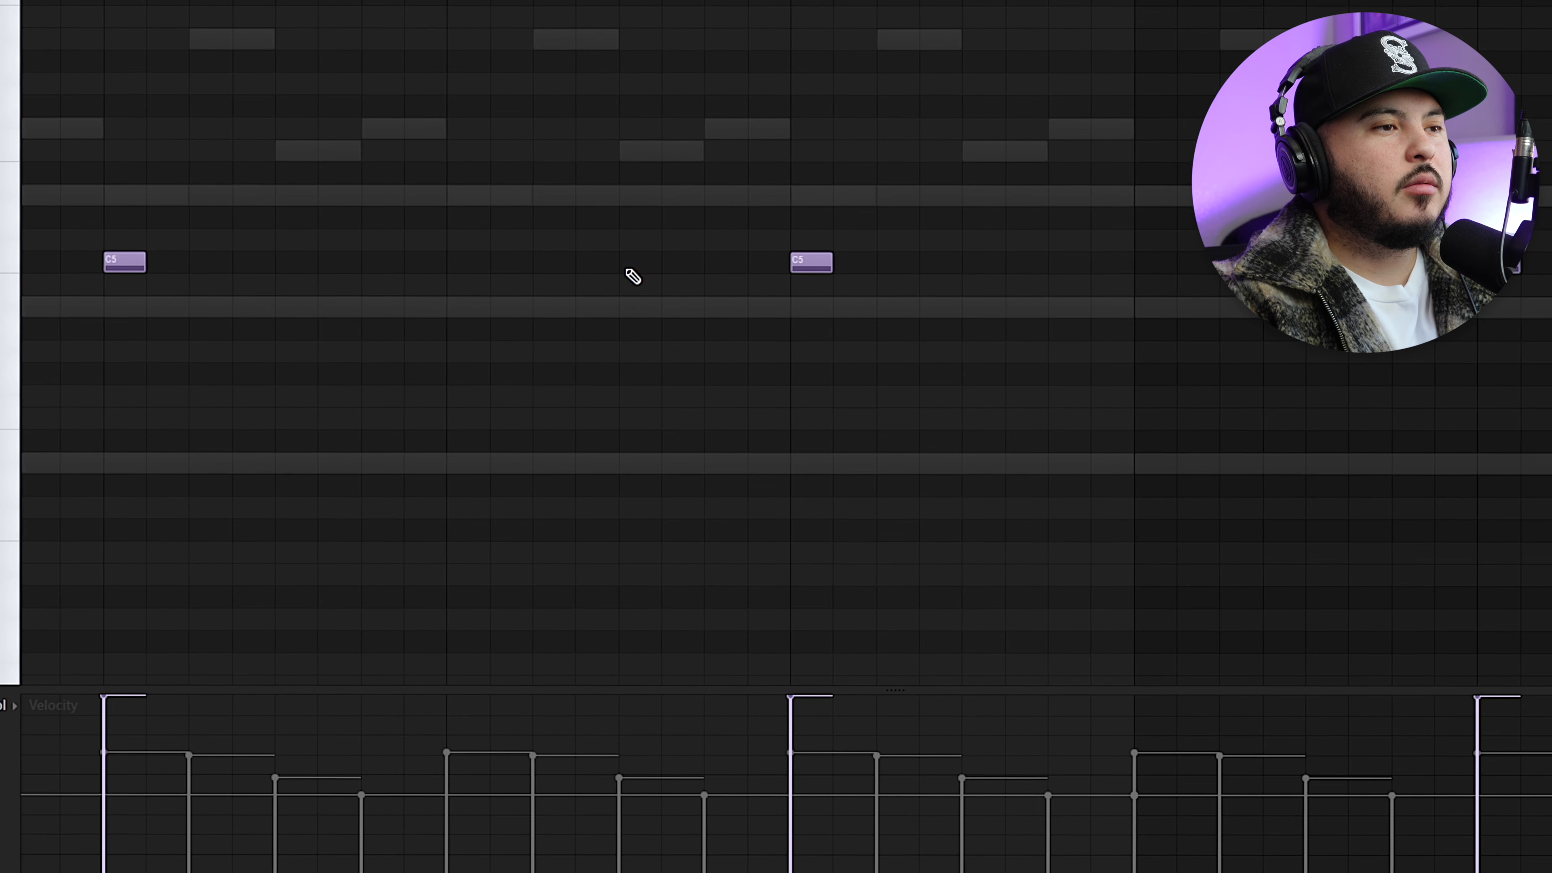
{"action": "left_click", "coordinate": [635, 262]}
{"action": "left_click", "coordinate": [678, 263]}
{"action": "left_click", "coordinate": [721, 263]}
{"action": "left_click_drag", "start_coordinate": [619, 862], "coordinate": [785, 737]}
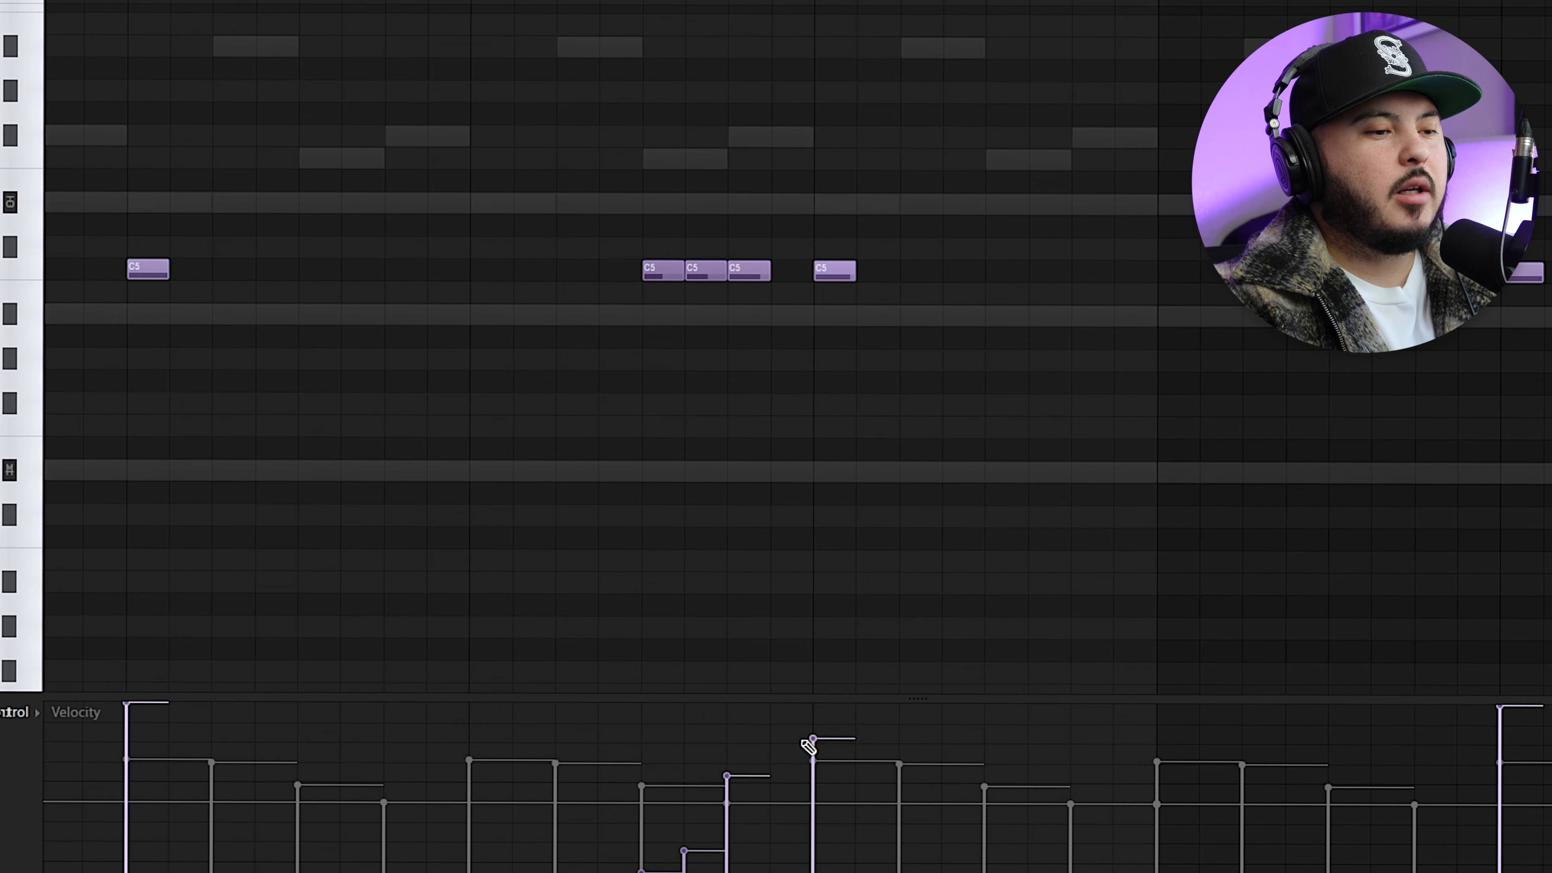
Add three more C5 notes to the drum pattern and play it back.
{"action": "left_click", "coordinate": [793, 271]}
{"action": "key", "text": "space"}
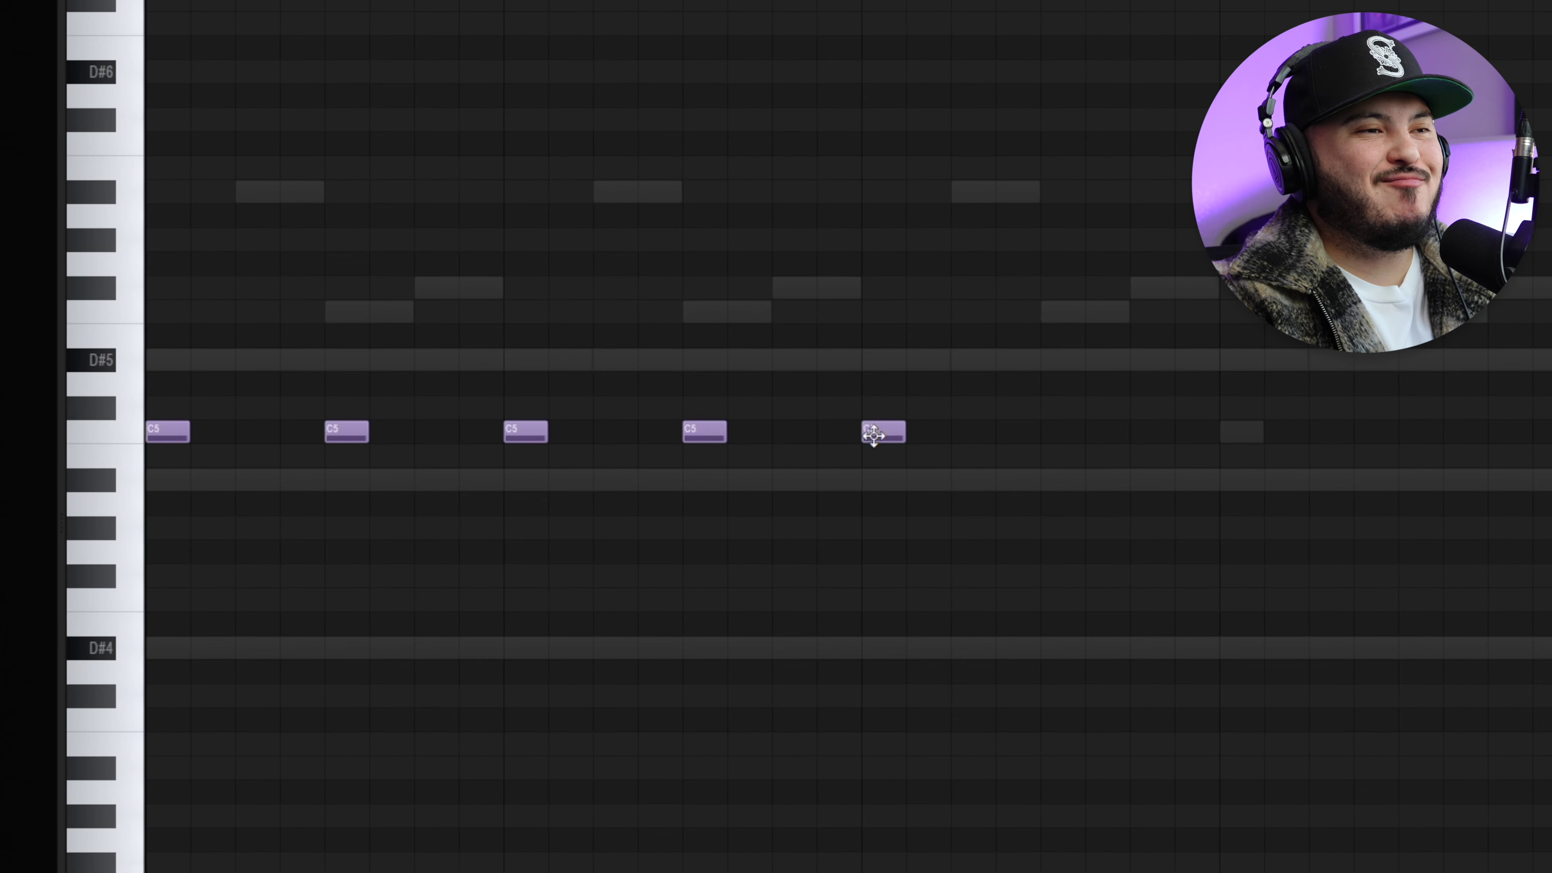
{"action": "left_click", "coordinate": [1051, 431]}
{"action": "left_click", "coordinate": [1232, 432]}
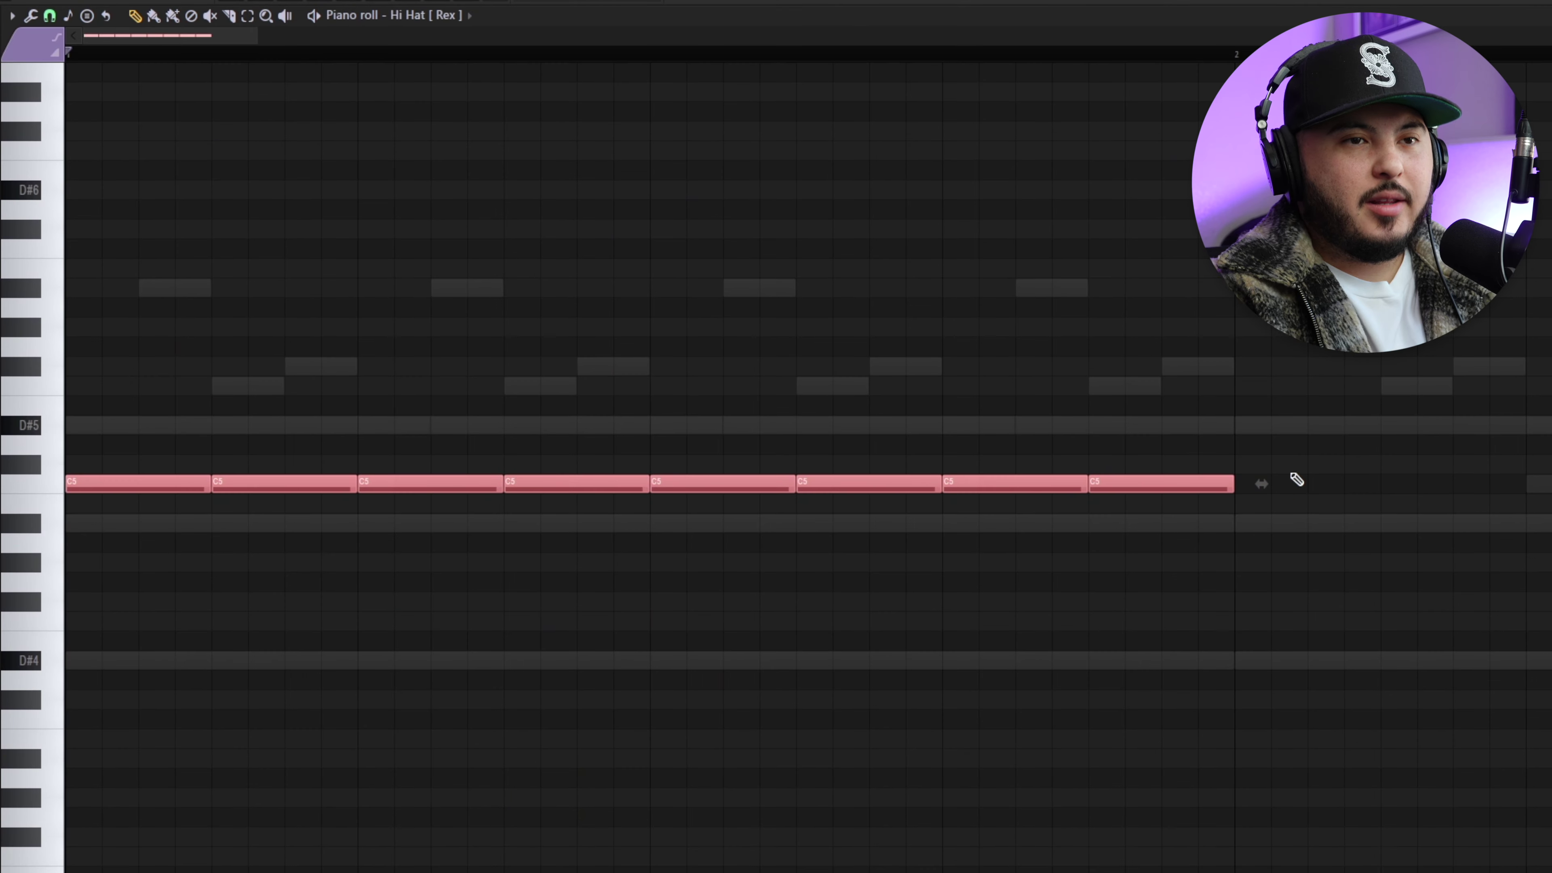
Zoom and scroll the Hi Hat piano roll to view the C5 notes.
{"action": "scroll", "coordinate": [1310, 539], "scroll_direction": "up", "scroll_amount": 3, "text": "ctrl"}
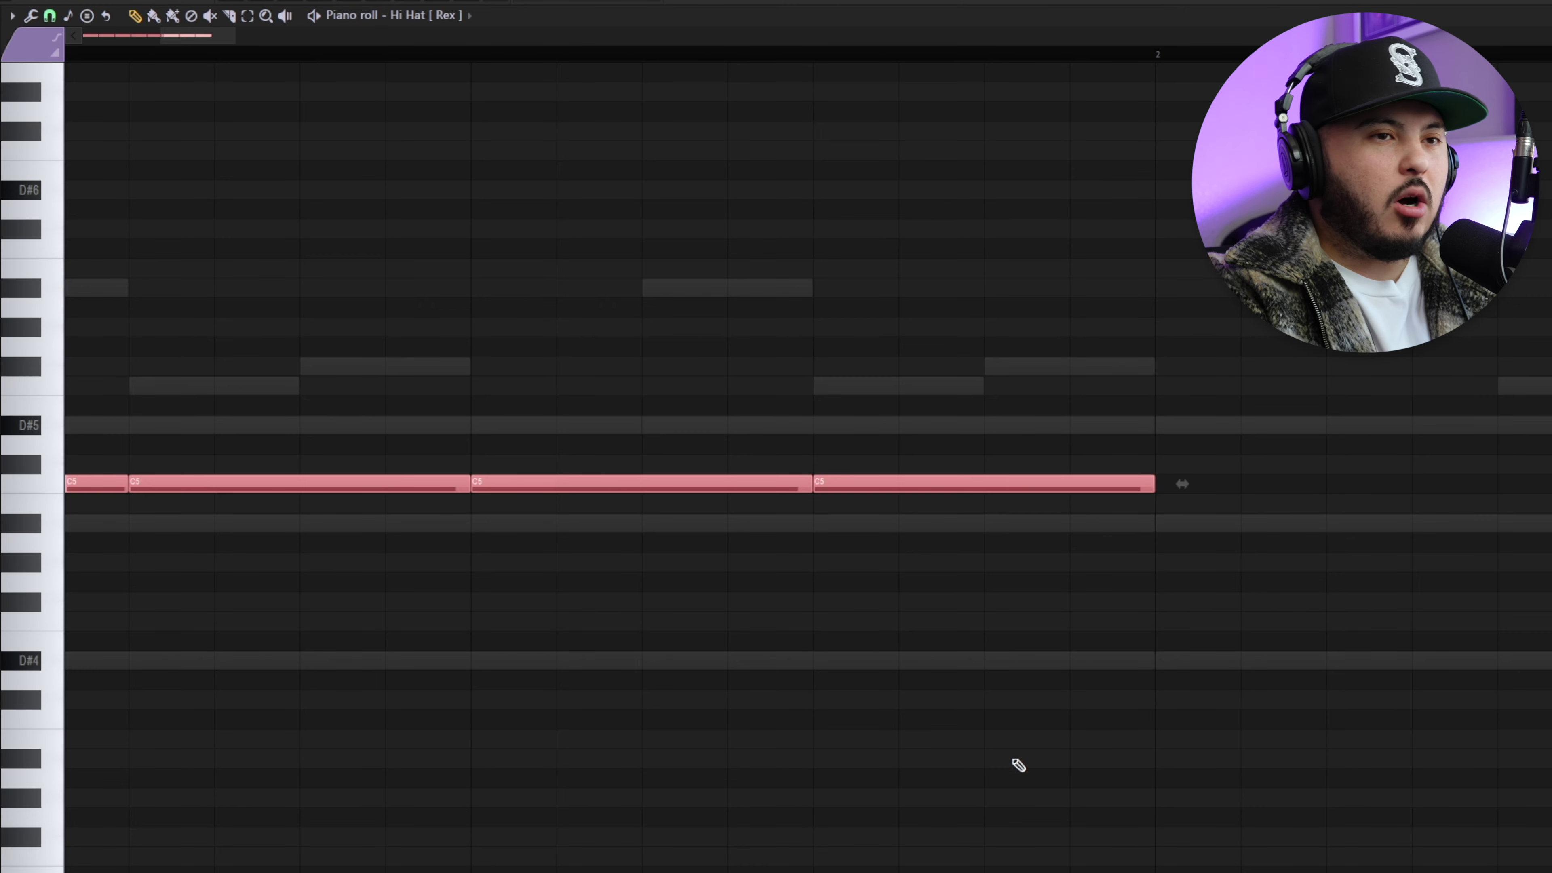
{"action": "scroll", "coordinate": [1019, 765], "scroll_direction": "down", "scroll_amount": 4}
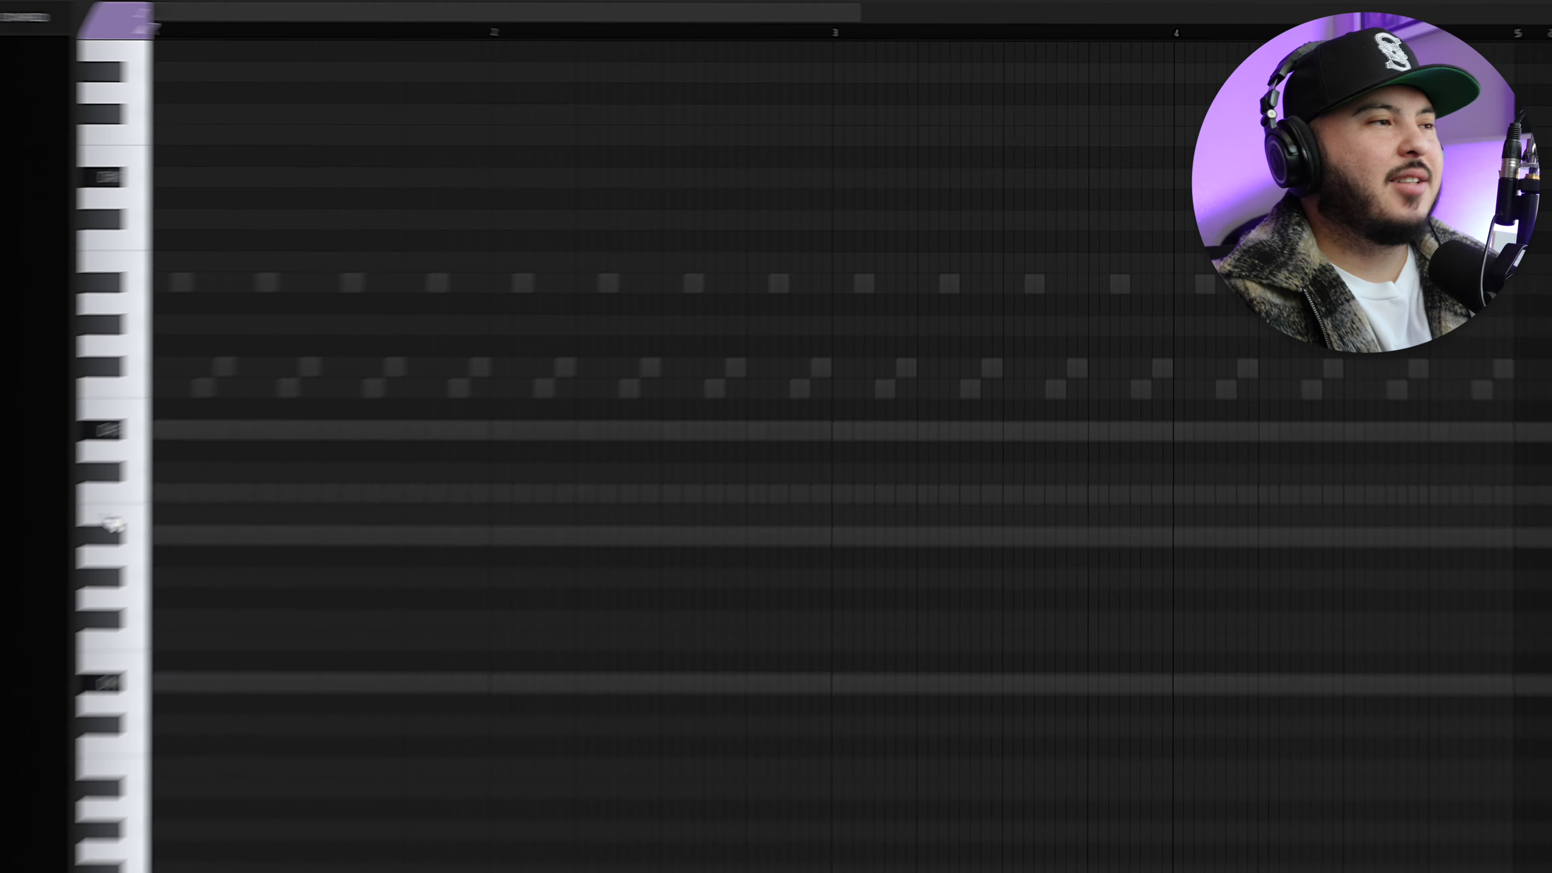
{"action": "left_click", "coordinate": [102, 458]}
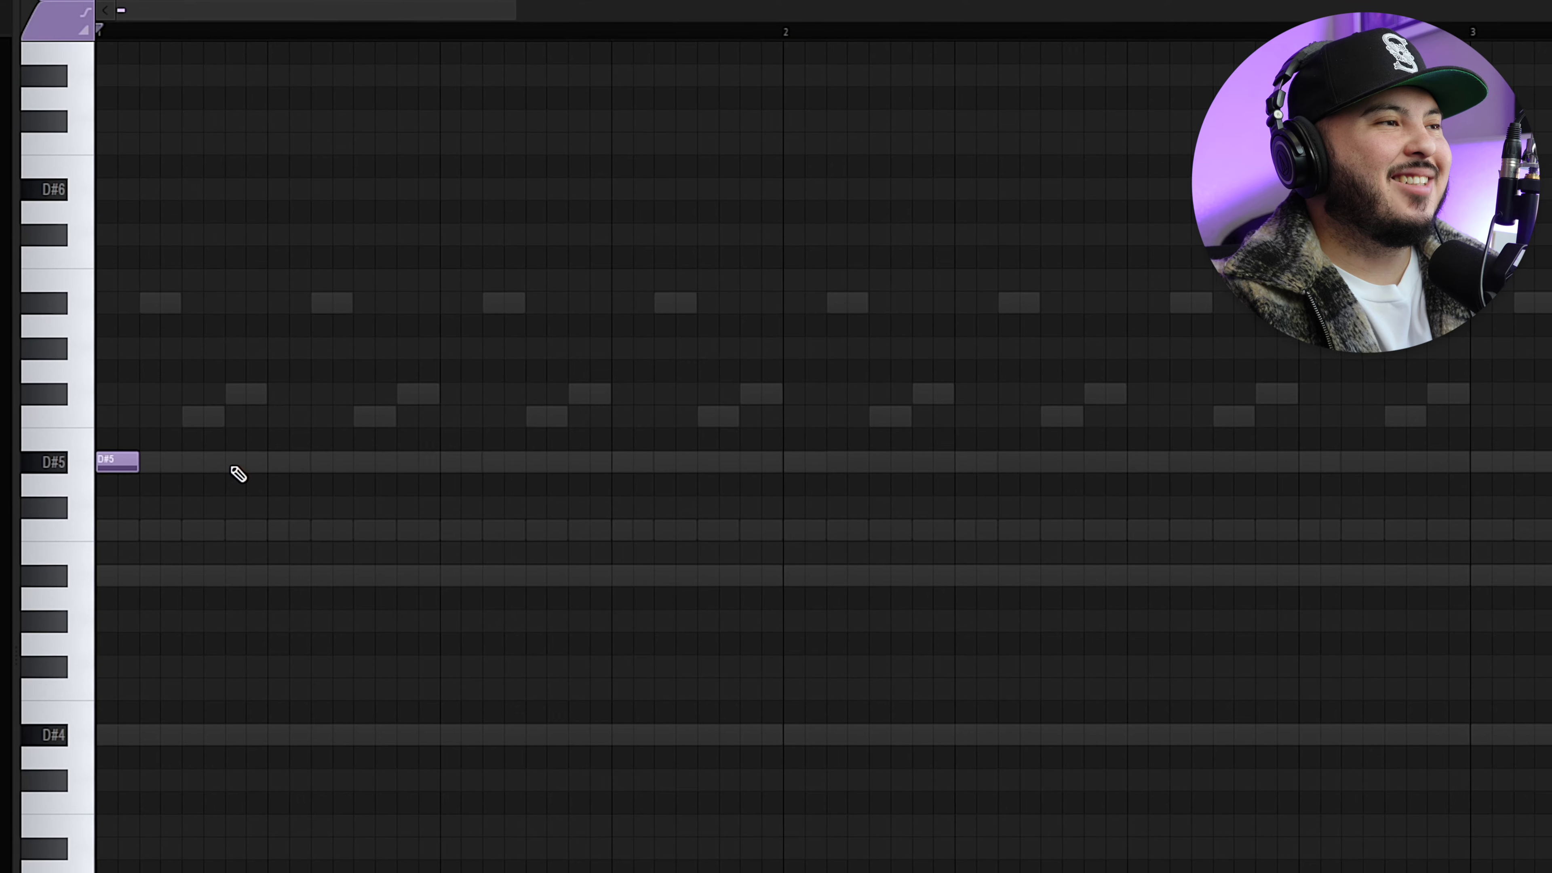
{"action": "left_click", "coordinate": [230, 458]}
{"action": "left_click", "coordinate": [358, 459]}
{"action": "key", "text": "space"}
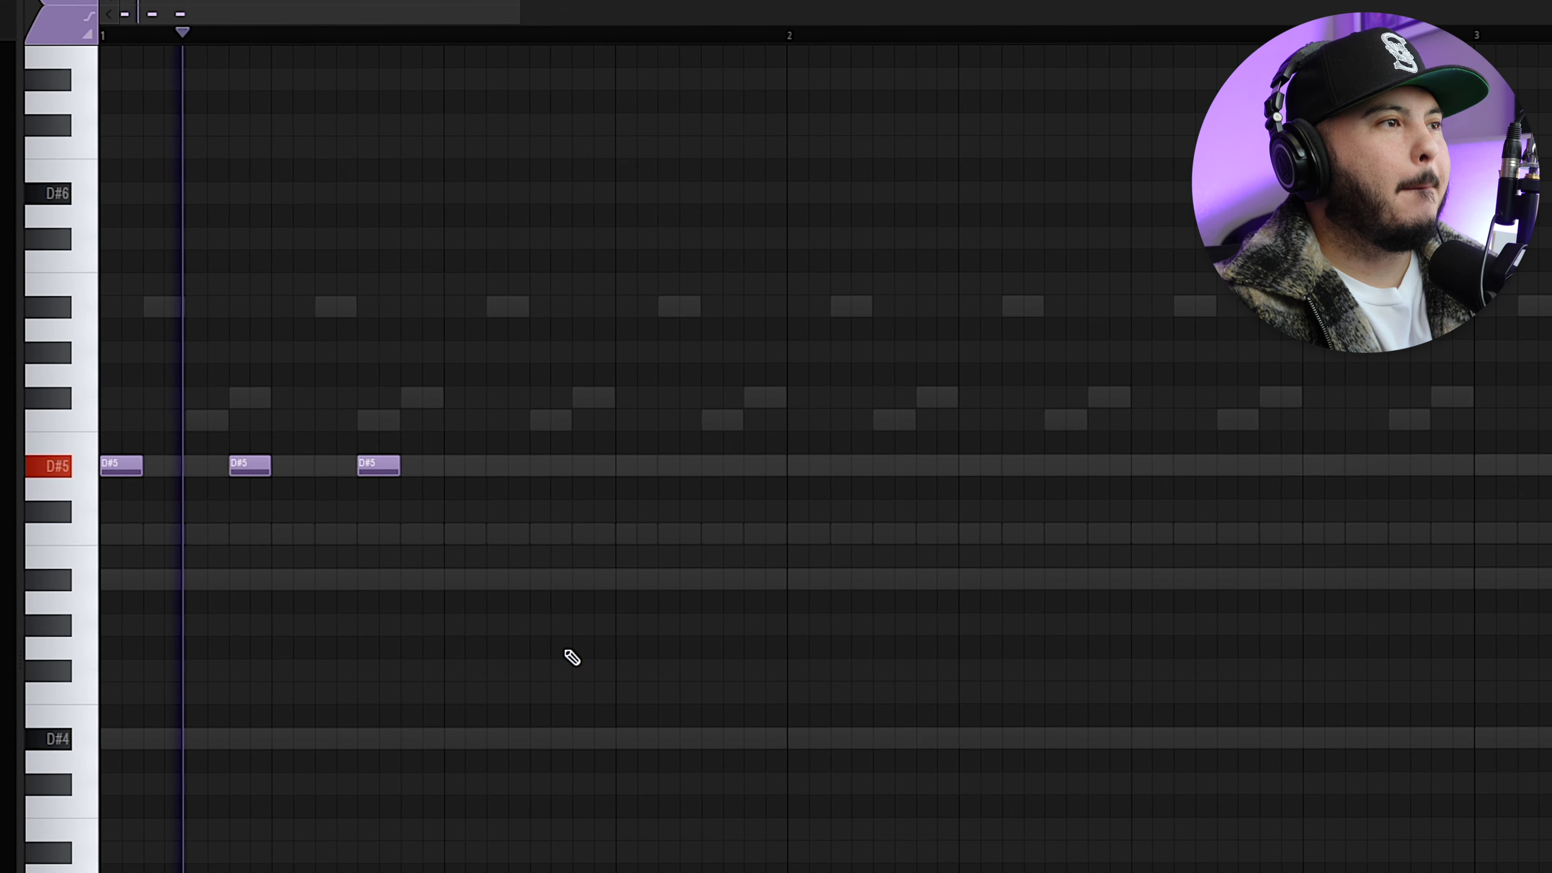
{"action": "scroll", "coordinate": [450, 684], "scroll_direction": "down", "scroll_amount": 3}
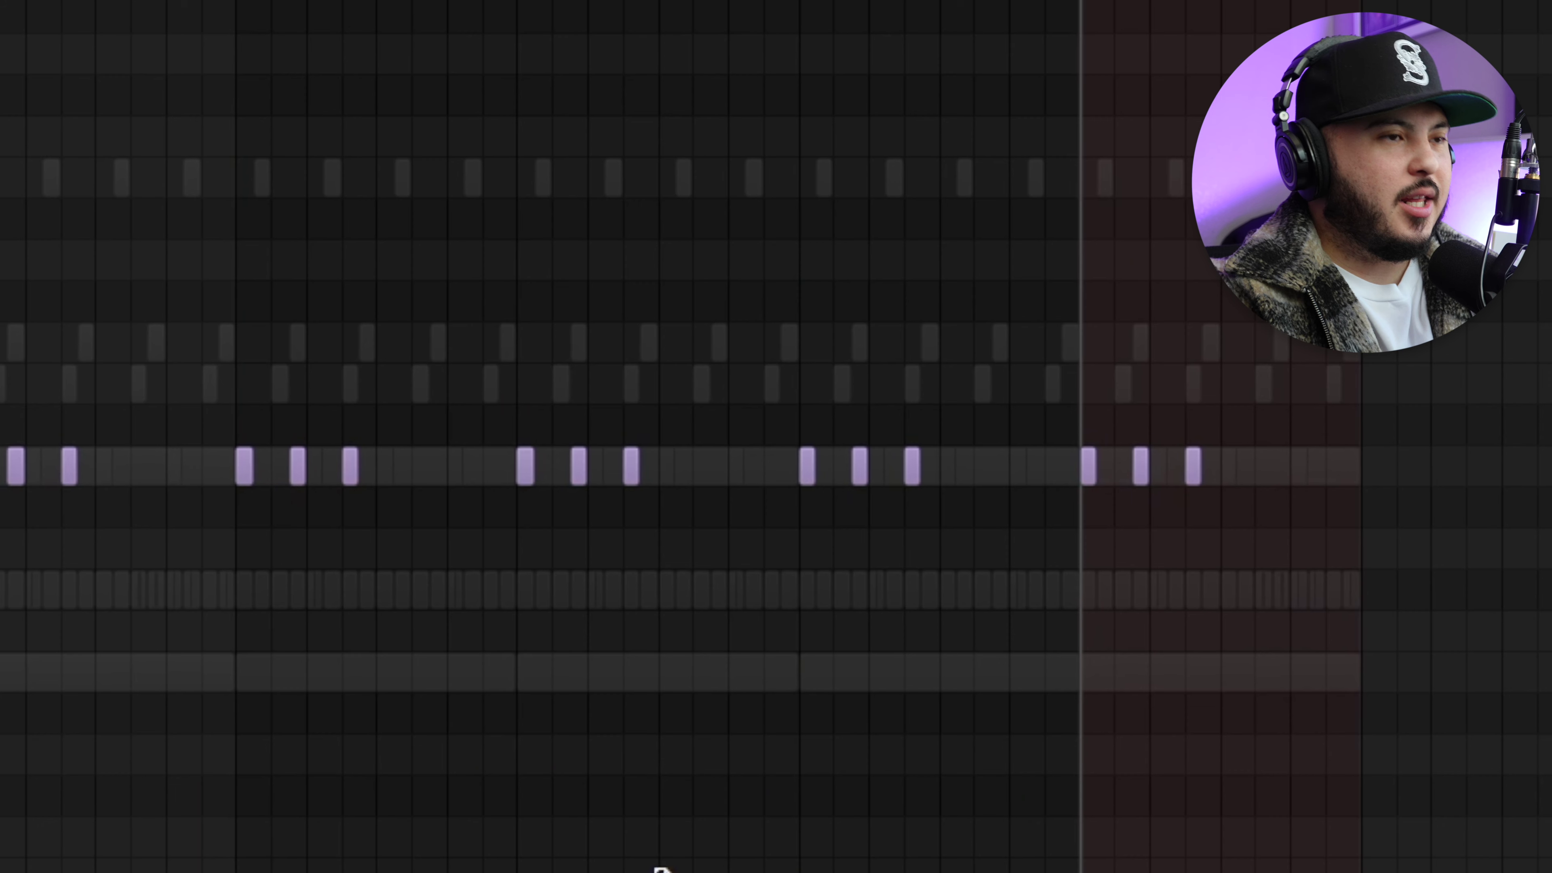
{"action": "scroll", "coordinate": [268, 572], "scroll_direction": "up", "scroll_amount": 5}
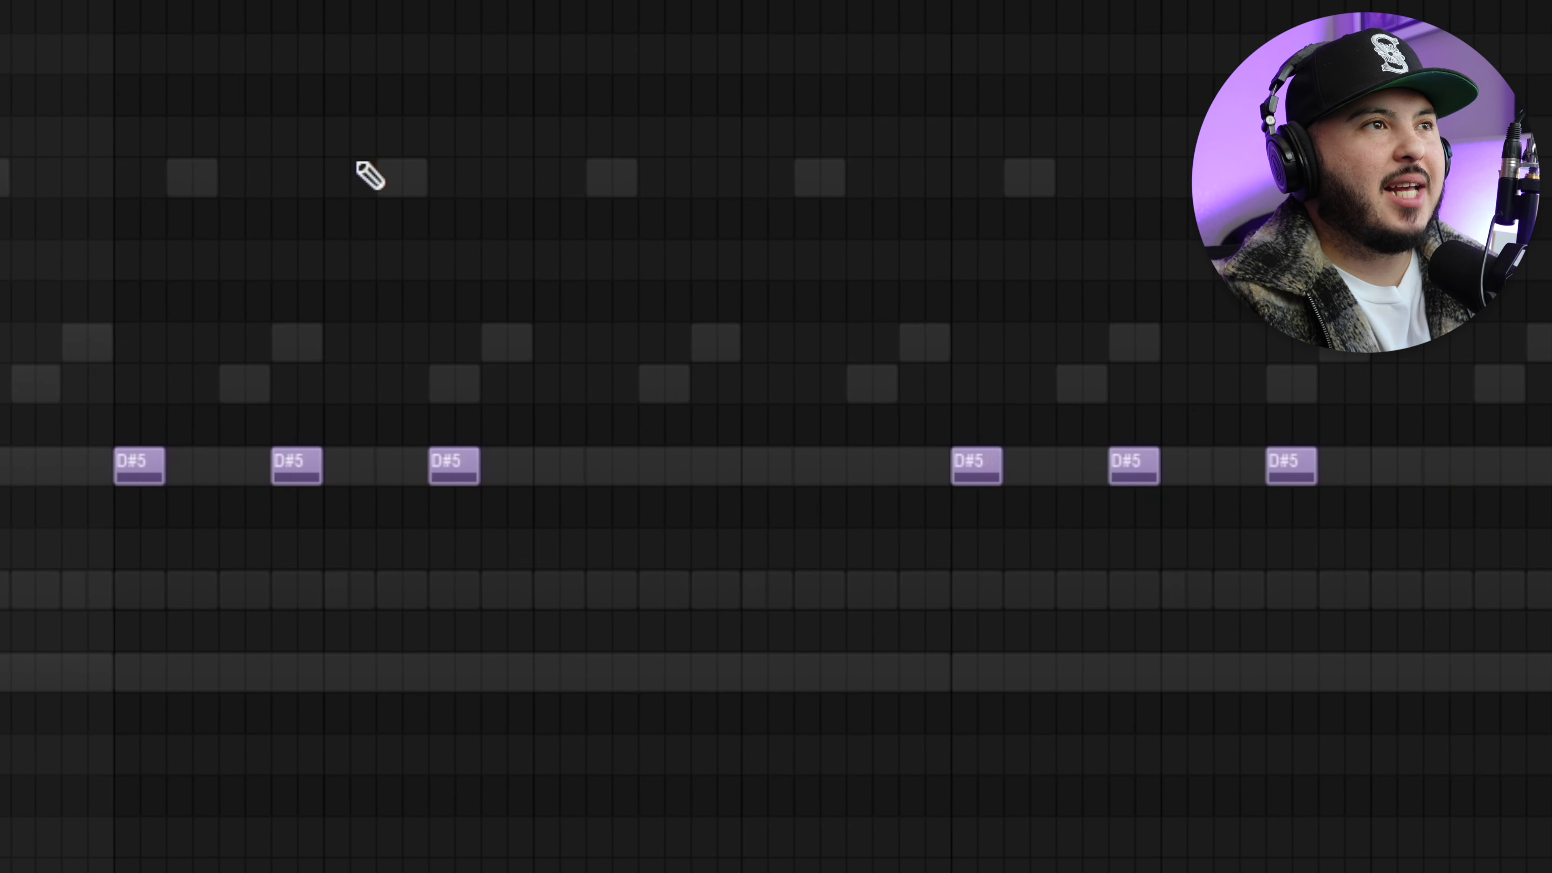
{"action": "scroll", "coordinate": [483, 211], "scroll_direction": "up", "scroll_amount": 3}
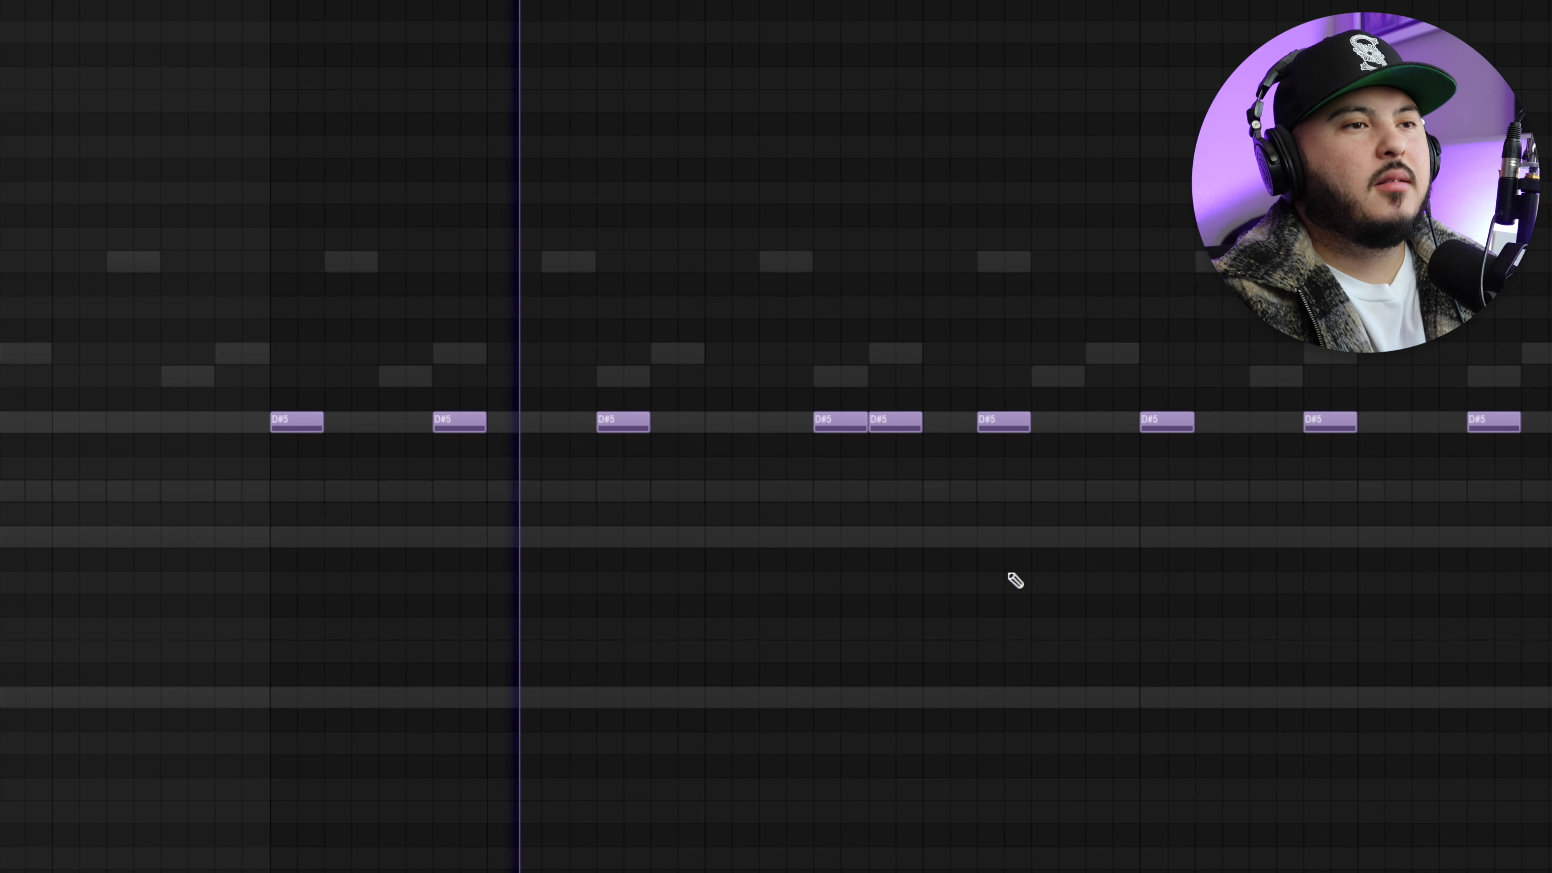
{"action": "scroll", "coordinate": [920, 580], "scroll_direction": "down", "scroll_amount": 4}
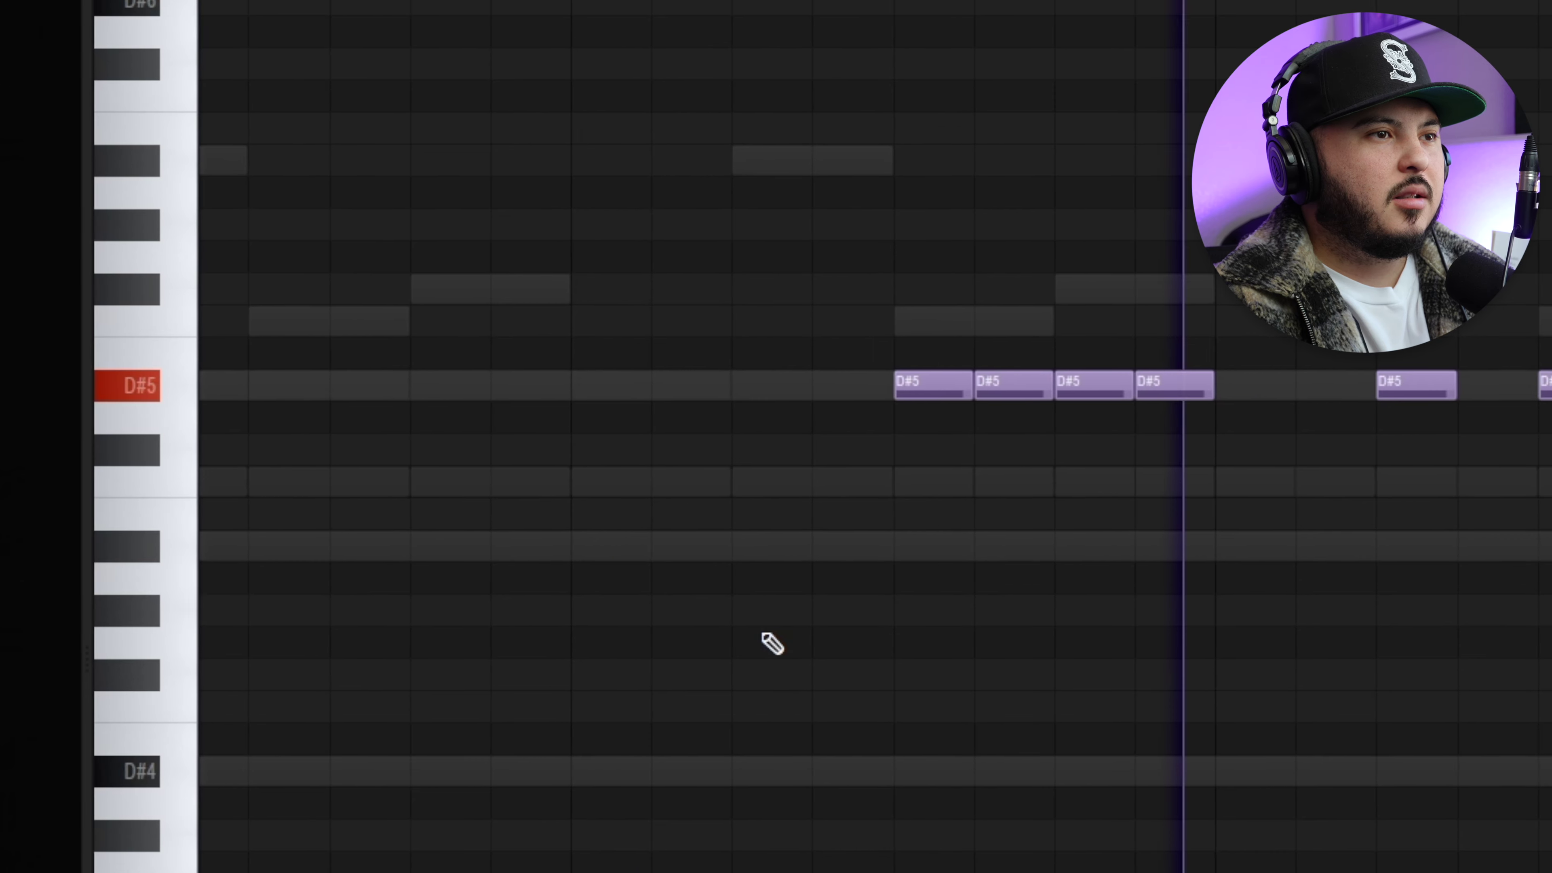
Scroll the new pattern's piano roll toward the C5 note range.
{"action": "scroll", "coordinate": [716, 659], "scroll_direction": "down", "scroll_amount": 5}
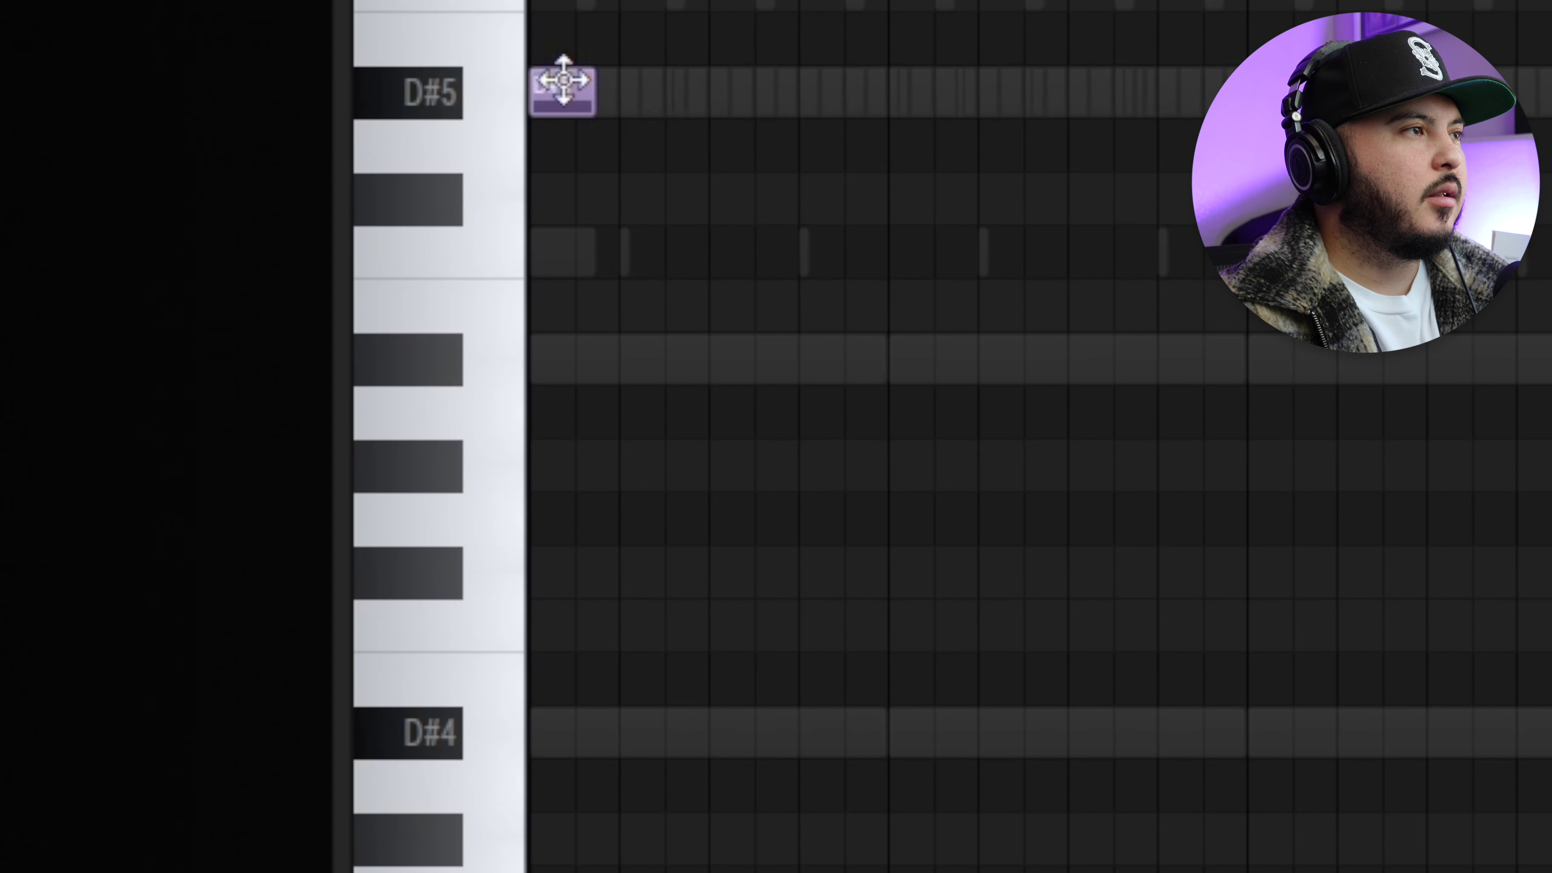
Draw a long D#4 bass note in the piano roll.
{"action": "left_click_drag", "start_coordinate": [544, 732], "coordinate": [800, 732]}
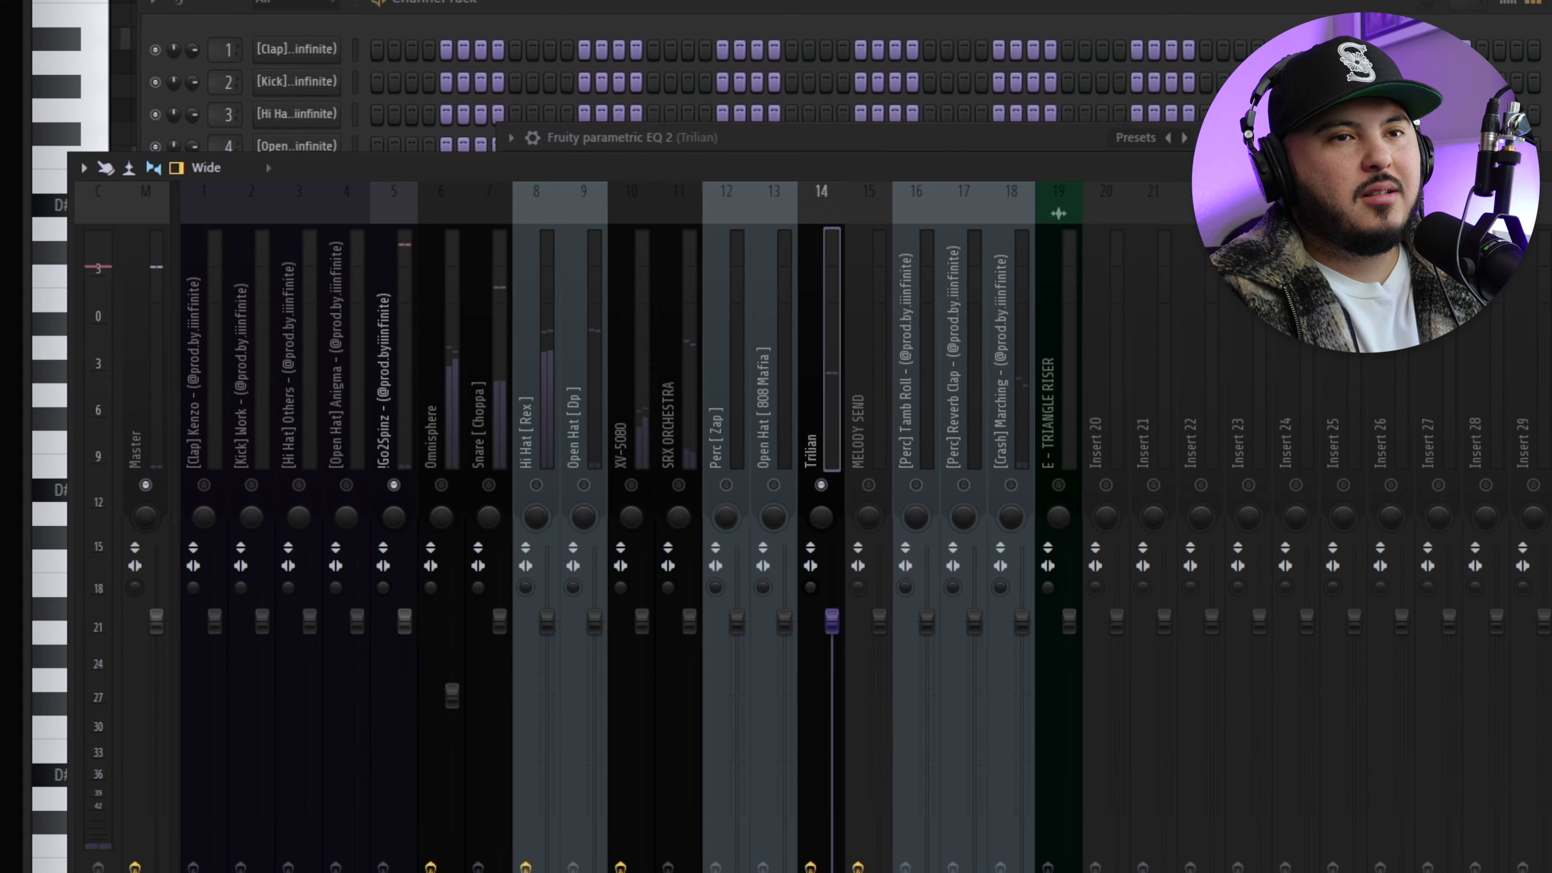
Adjust the Trilian EQ's second band, pulling it into a dip near 150 Hz.
{"action": "left_click", "coordinate": [795, 138]}
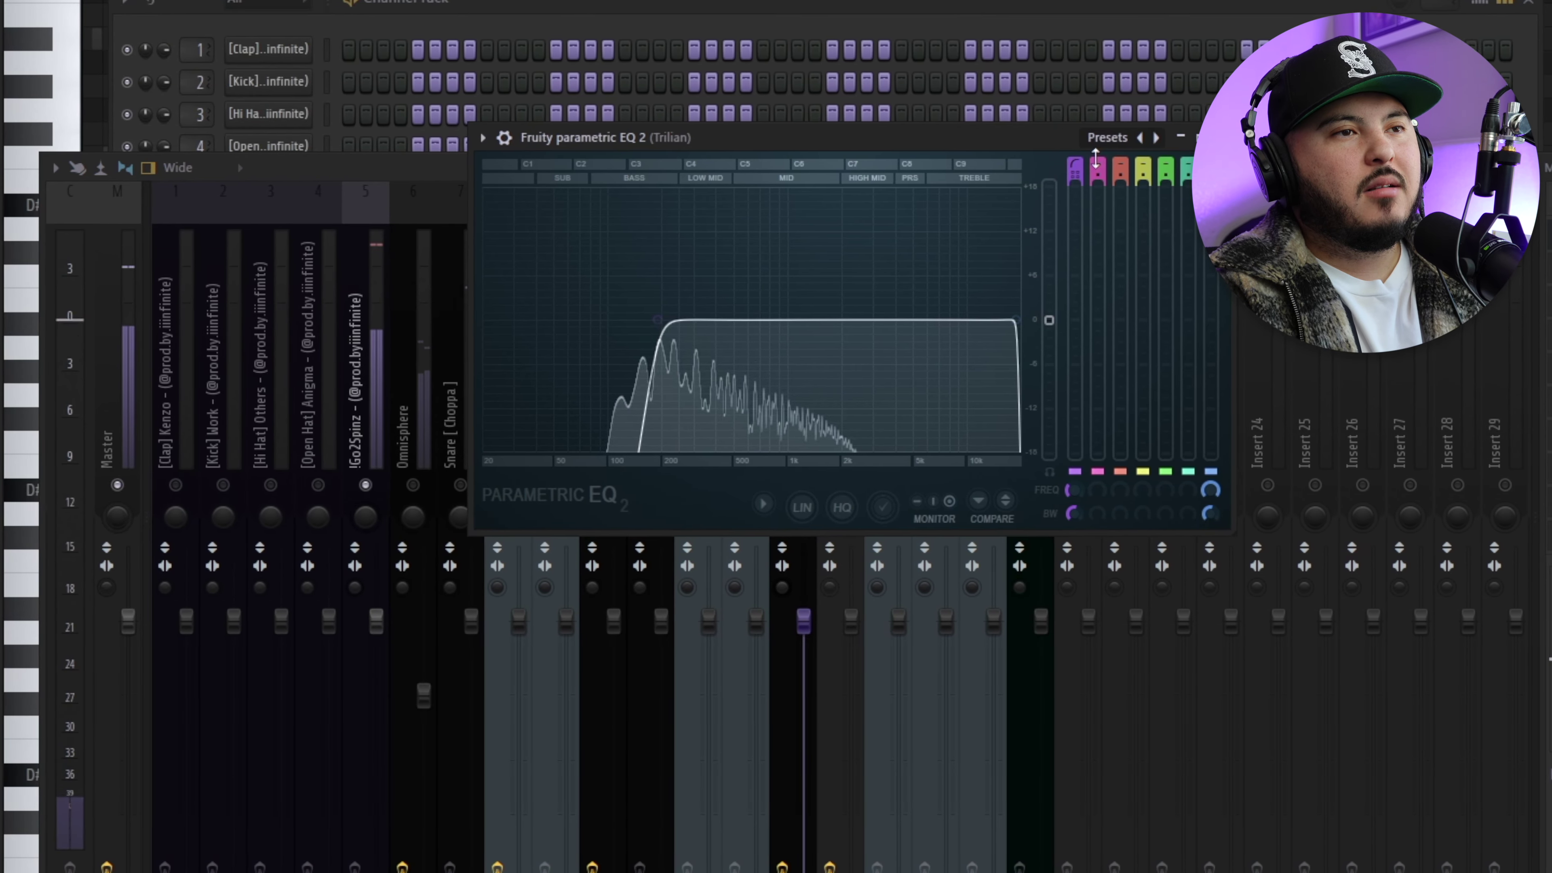
{"action": "right_click", "coordinate": [1105, 171]}
{"action": "left_click_drag", "start_coordinate": [913, 270], "coordinate": [581, 342]}
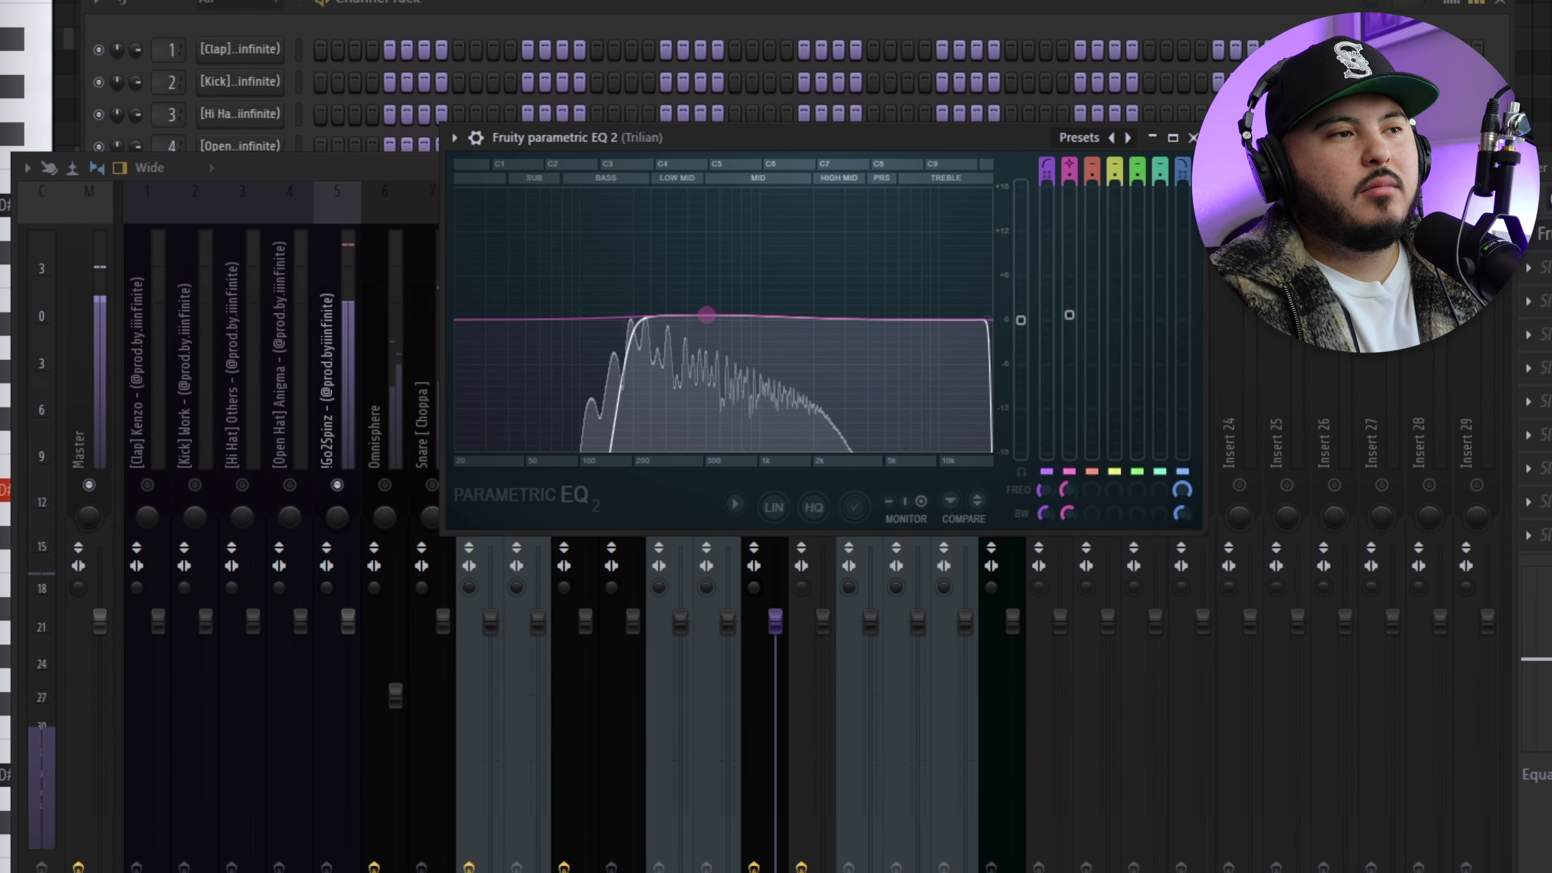
{"action": "left_click_drag", "start_coordinate": [707, 315], "coordinate": [664, 356]}
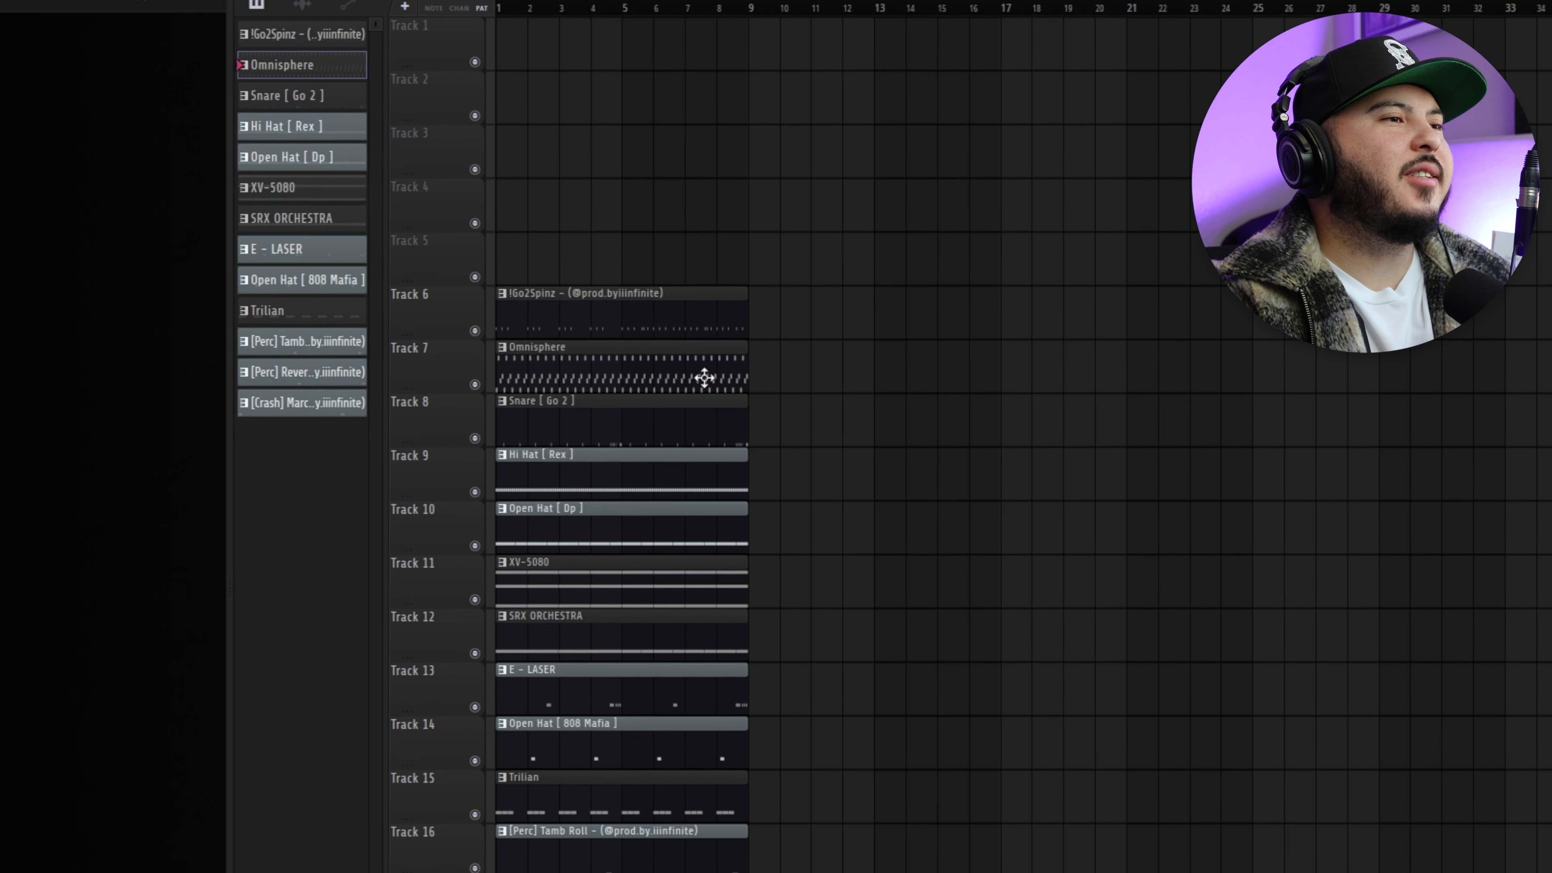
Move the Omnisphere clip up to Track 1.
{"action": "left_click_drag", "start_coordinate": [703, 375], "coordinate": [703, 52]}
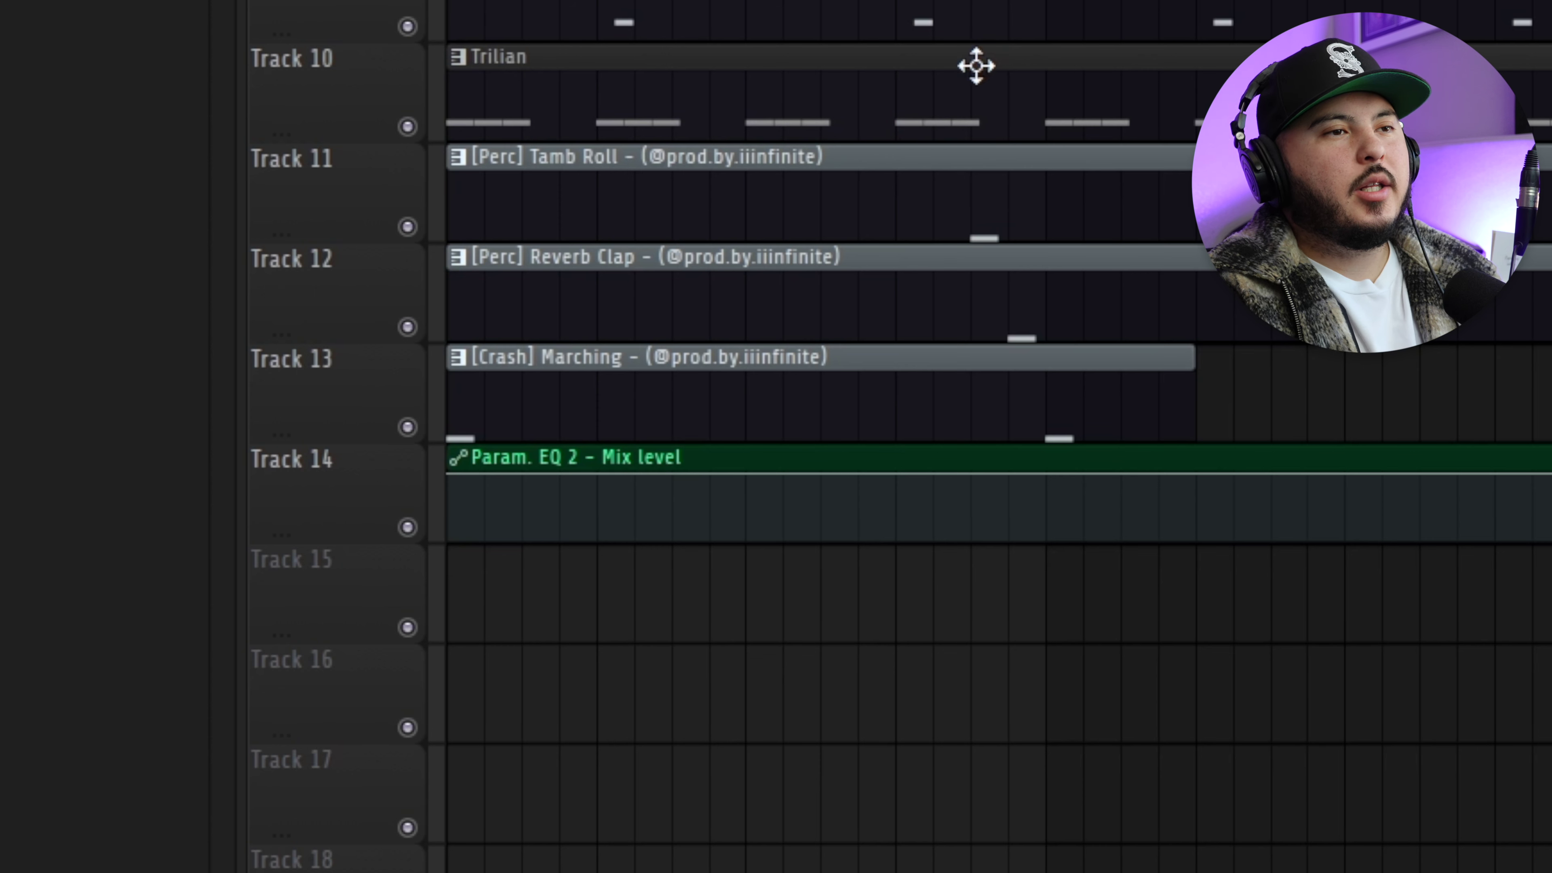
Lower the automation curve.
{"action": "left_click_drag", "start_coordinate": [468, 481], "coordinate": [772, 253]}
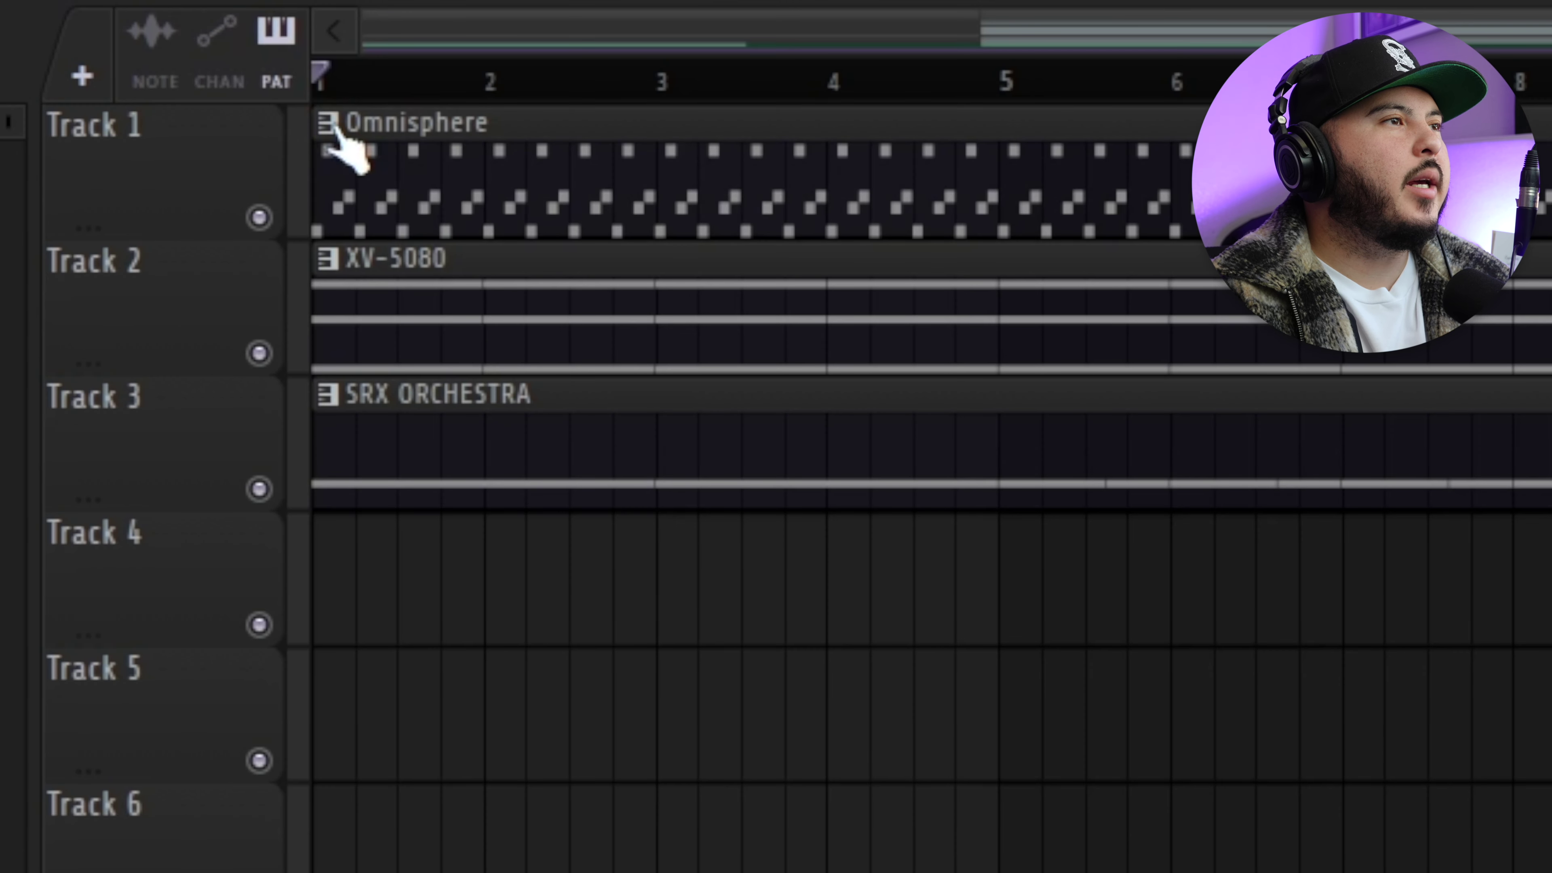
Make the Omnisphere clip unique as Omnisphere #2 and place the female tag sample in the playlist.
{"action": "right_click", "coordinate": [350, 156]}
{"action": "left_click", "coordinate": [512, 489]}
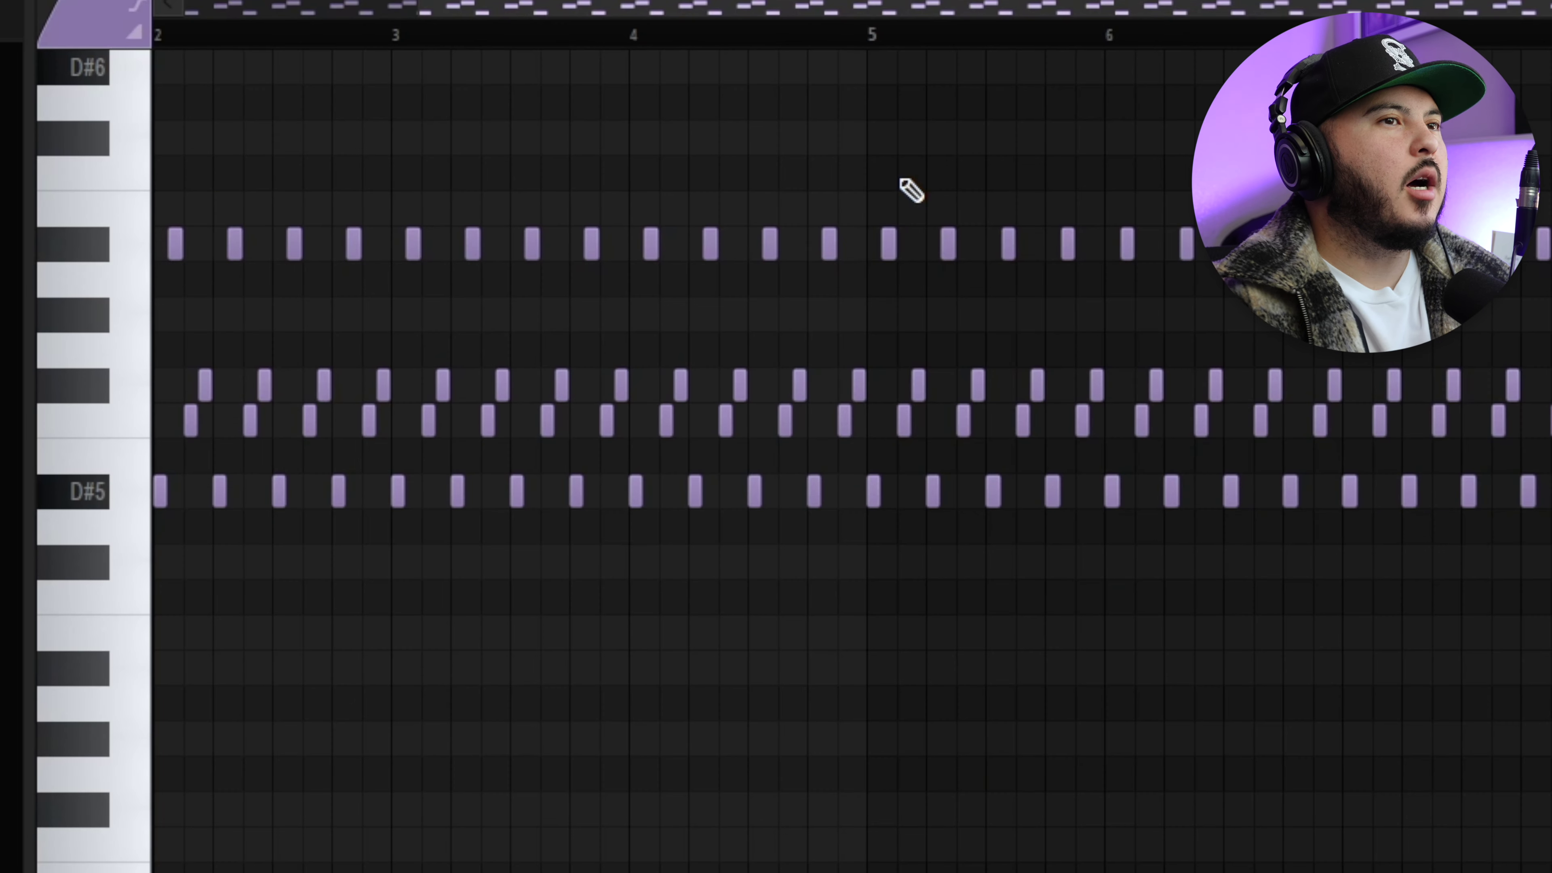
{"action": "scroll", "coordinate": [911, 191], "scroll_direction": "down", "scroll_amount": 4}
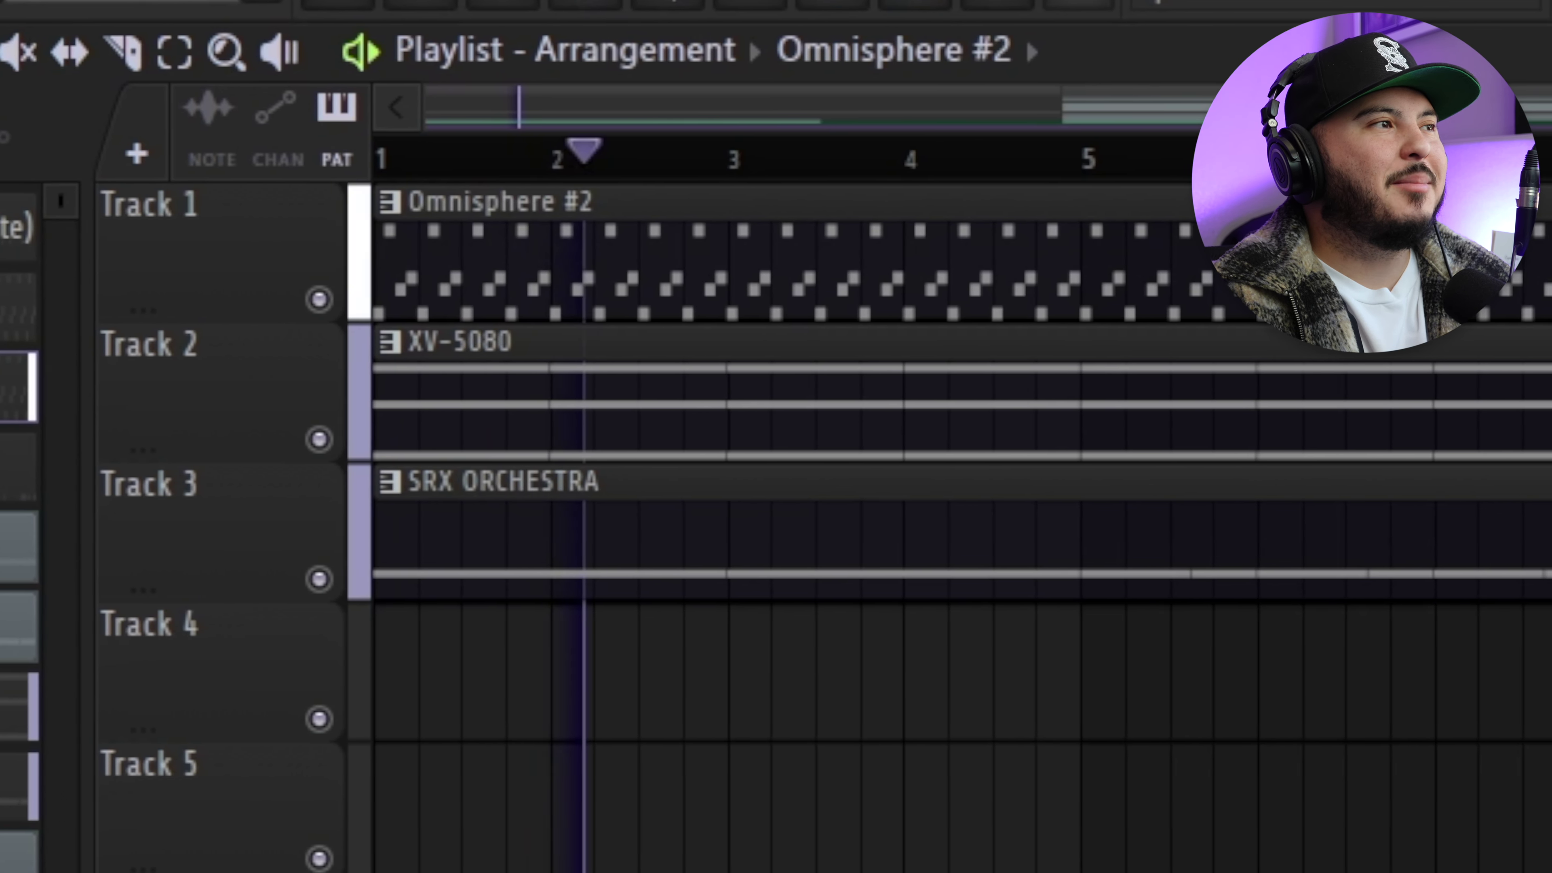
{"action": "key", "text": "space"}
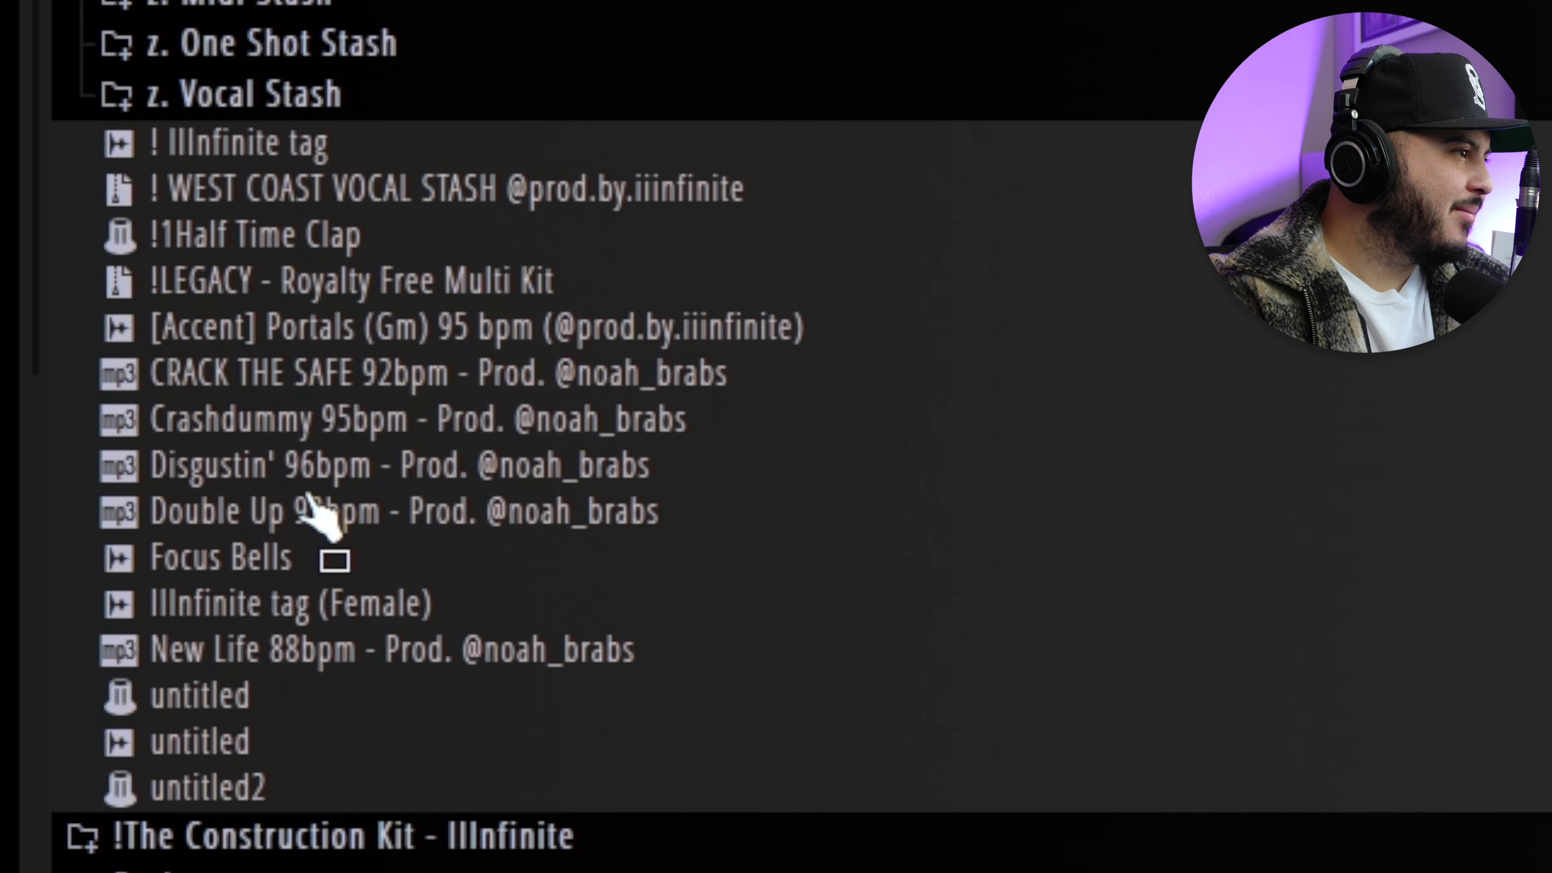
{"action": "left_click_drag", "start_coordinate": [279, 618], "coordinate": [826, 502]}
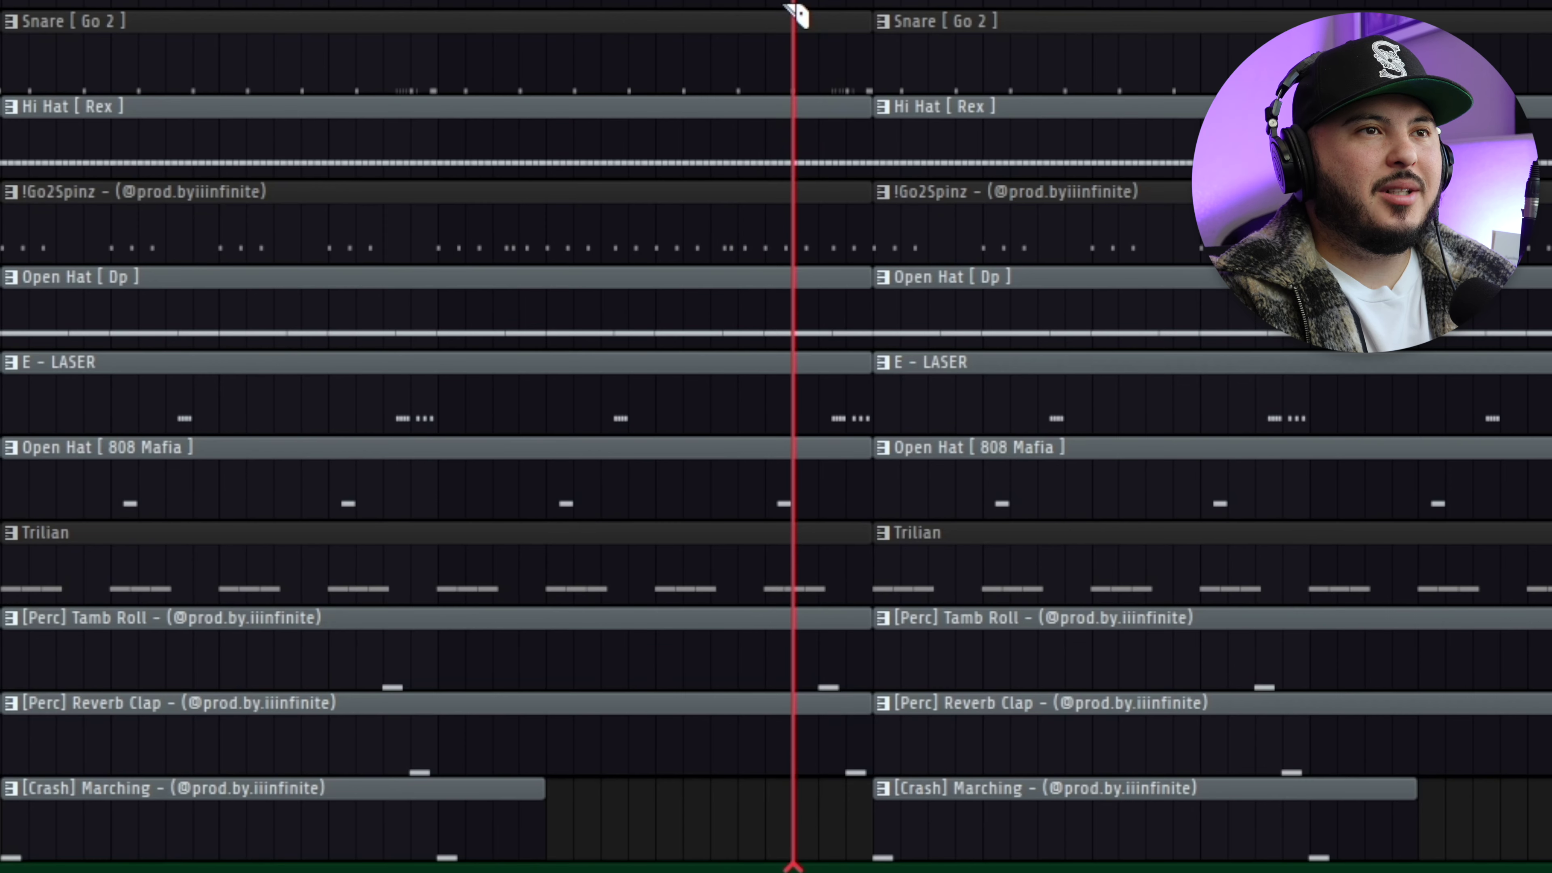
Slice every clip just before bar 25 to leave a gap.
{"action": "left_click_drag", "start_coordinate": [766, 3], "coordinate": [766, 3]}
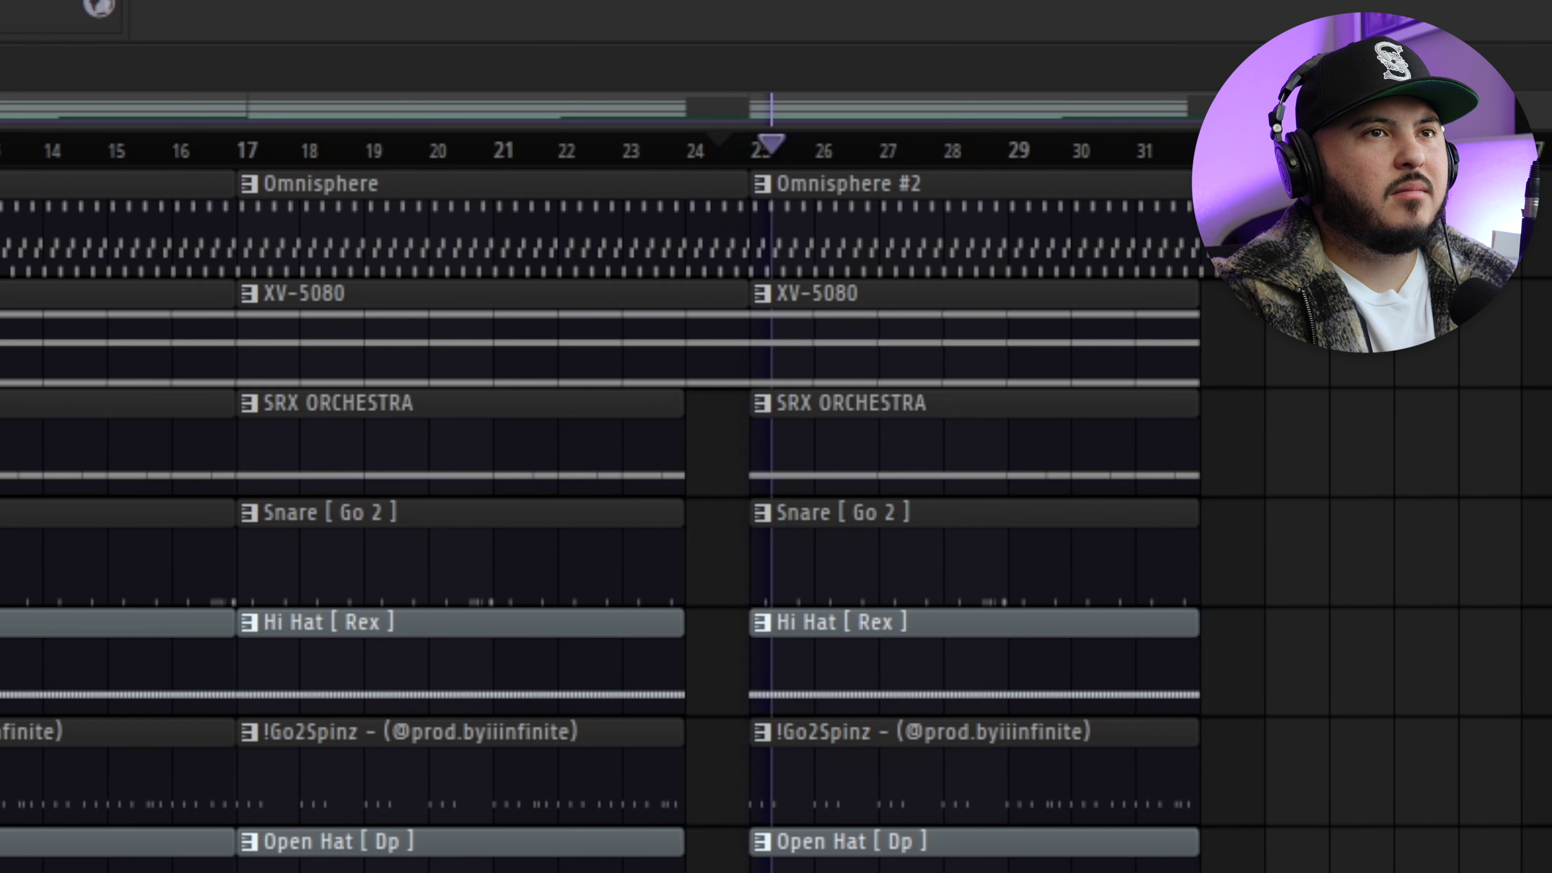
{"action": "scroll", "coordinate": [586, 489], "scroll_direction": "down", "scroll_amount": 4}
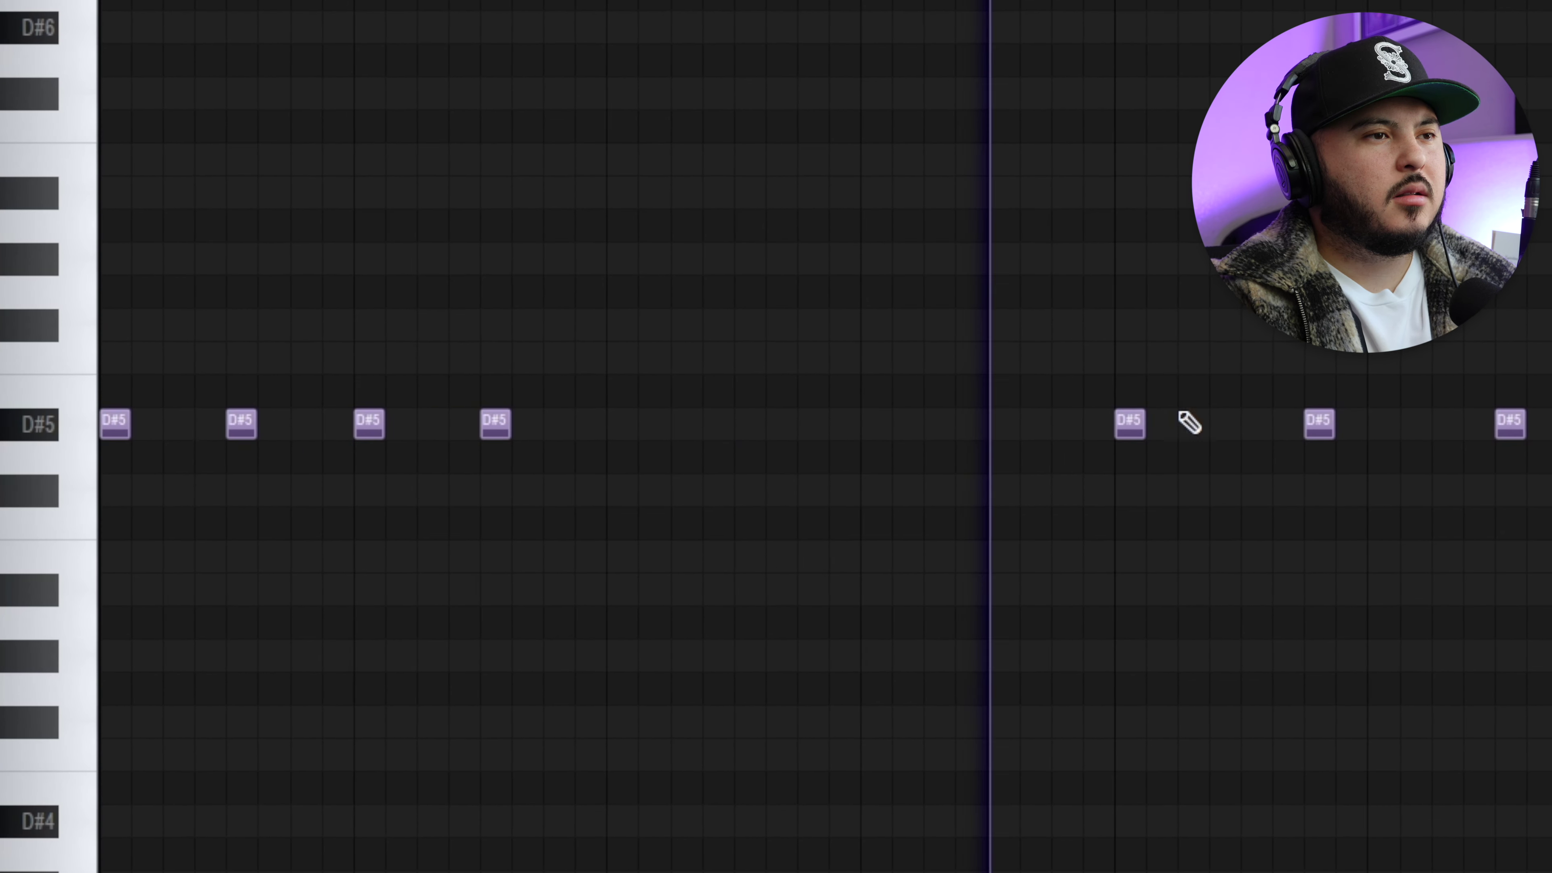
Add a D#5 bell note, shift another D#5 one step later, and place an A#5 after the B5.
{"action": "left_click", "coordinate": [1254, 422]}
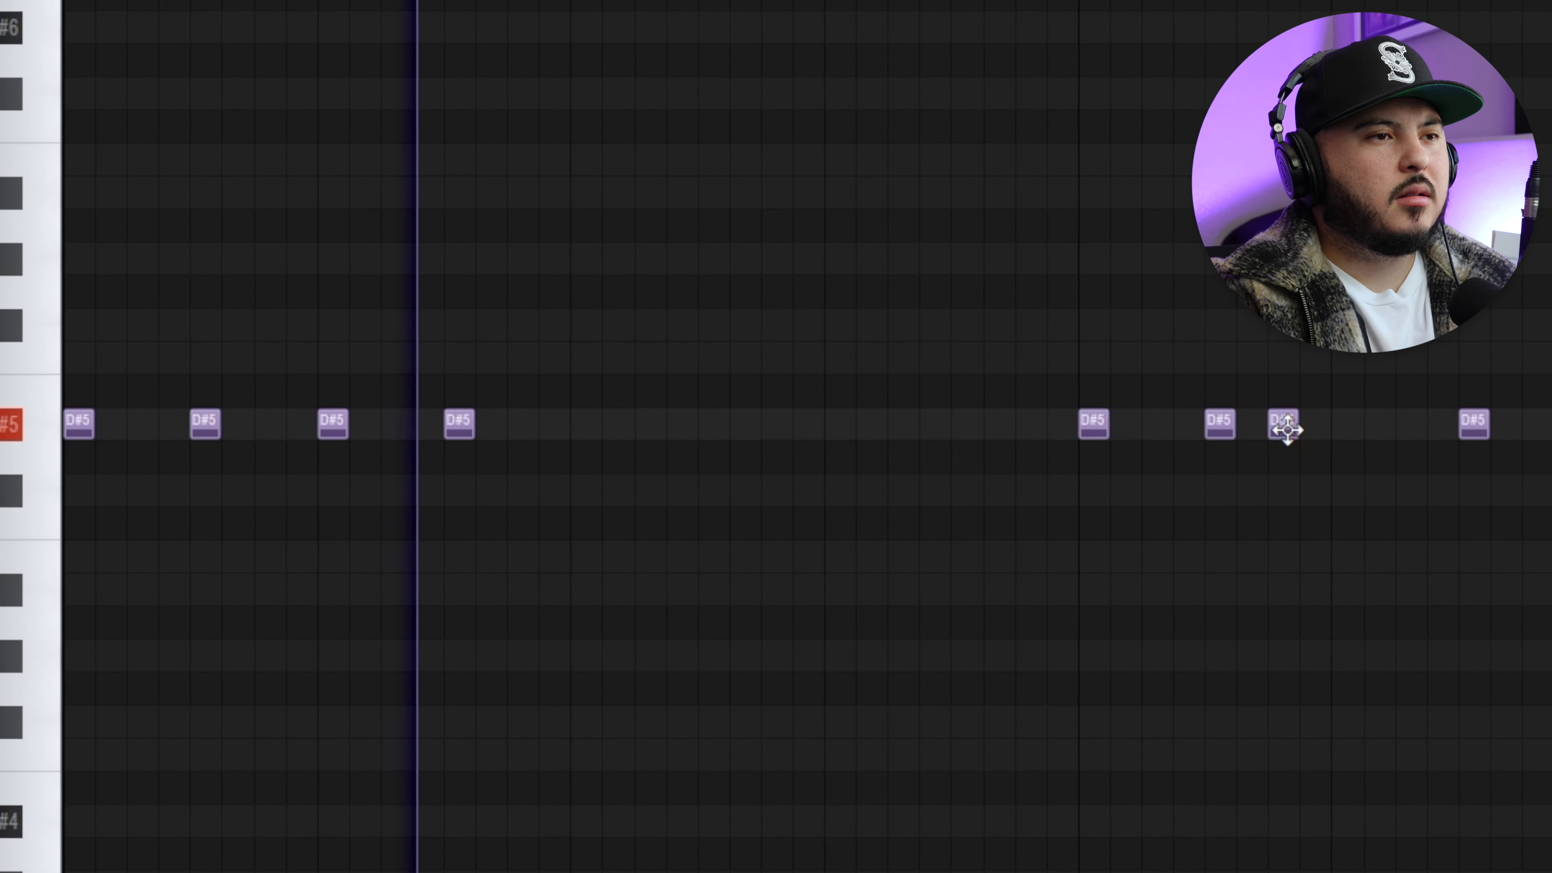
{"action": "left_click_drag", "start_coordinate": [1294, 423], "coordinate": [1357, 428]}
{"action": "scroll", "coordinate": [1541, 592], "scroll_direction": "down", "scroll_amount": 3}
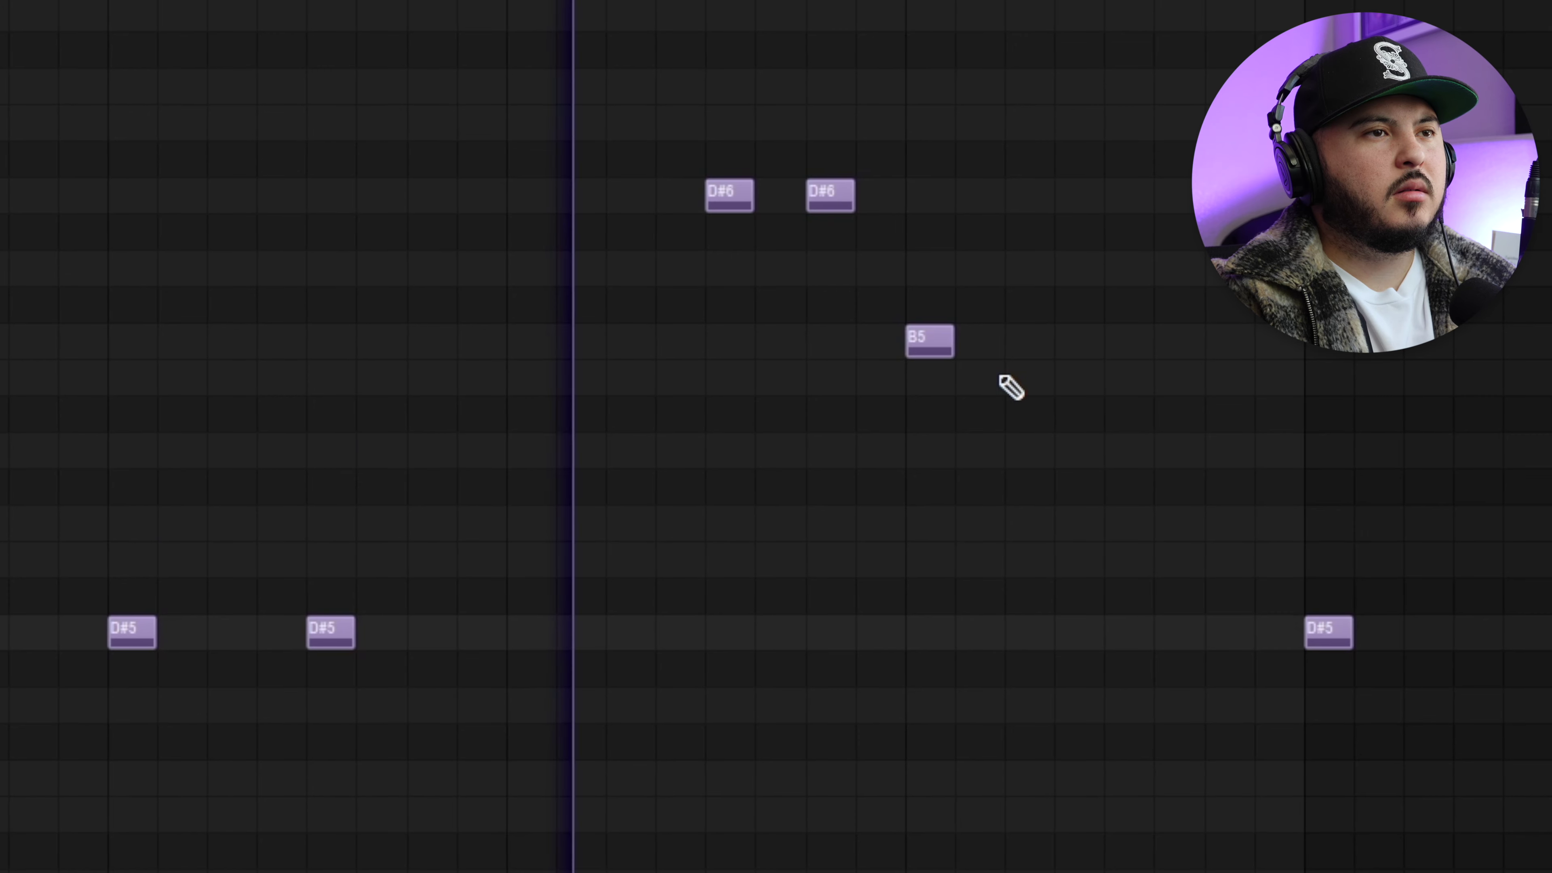
{"action": "left_click", "coordinate": [1117, 382]}
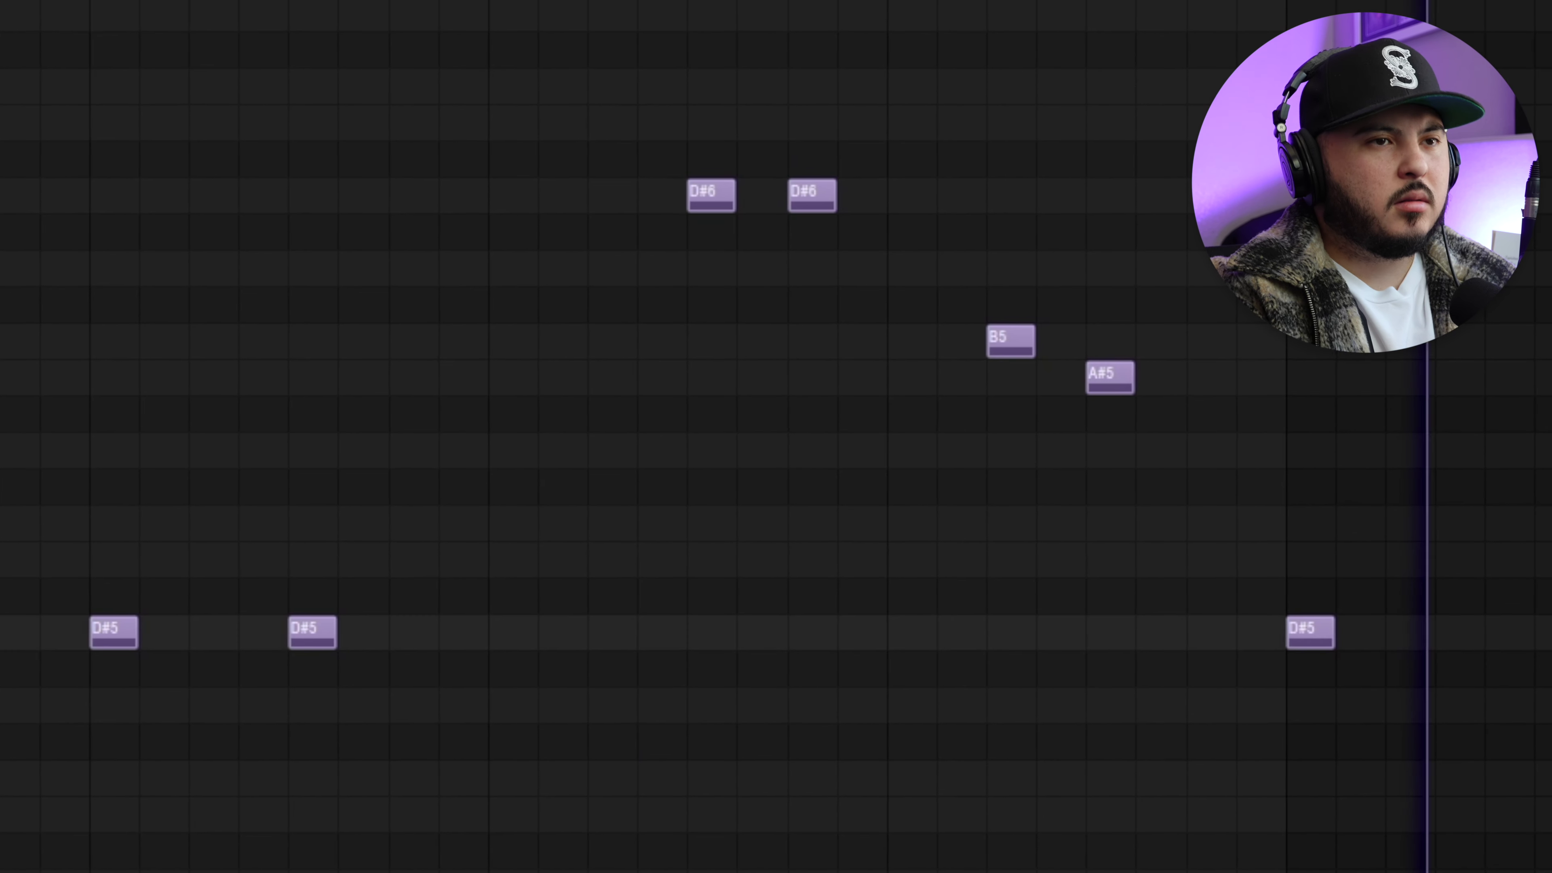